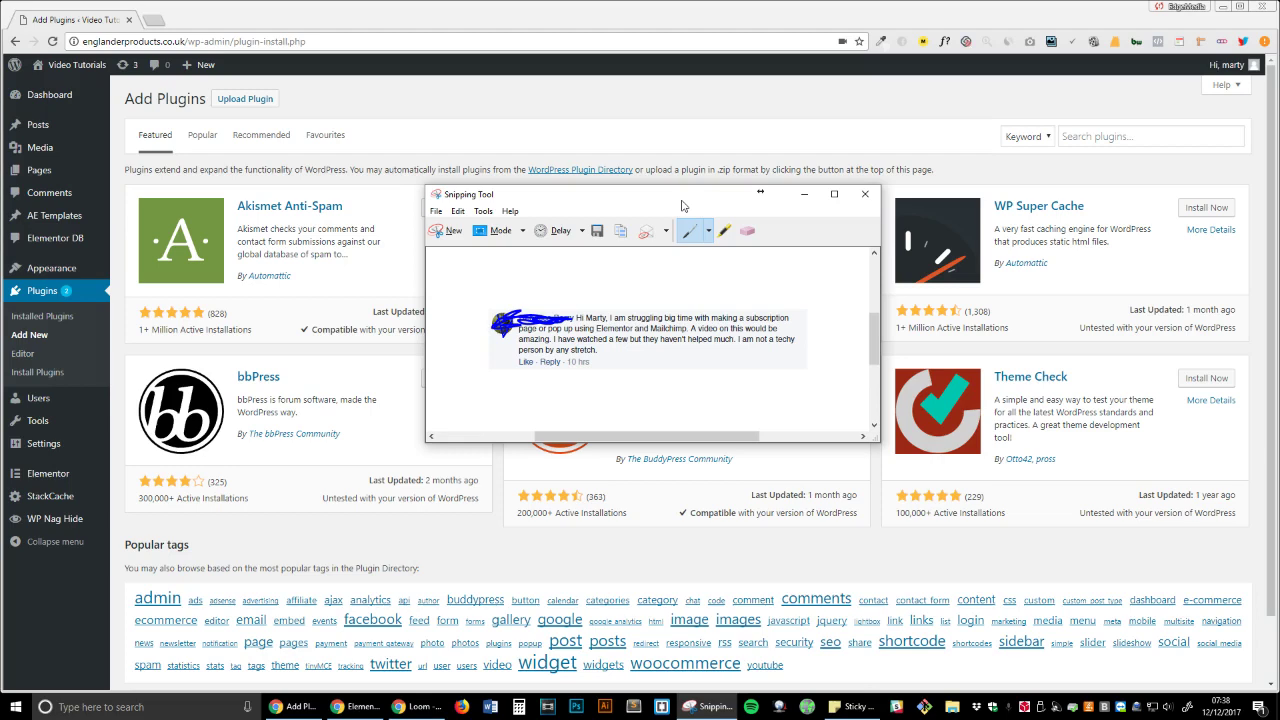
# Download the PopBox For Elementor plugin zip from its wordpress.org page
pyautogui.click(804, 194)
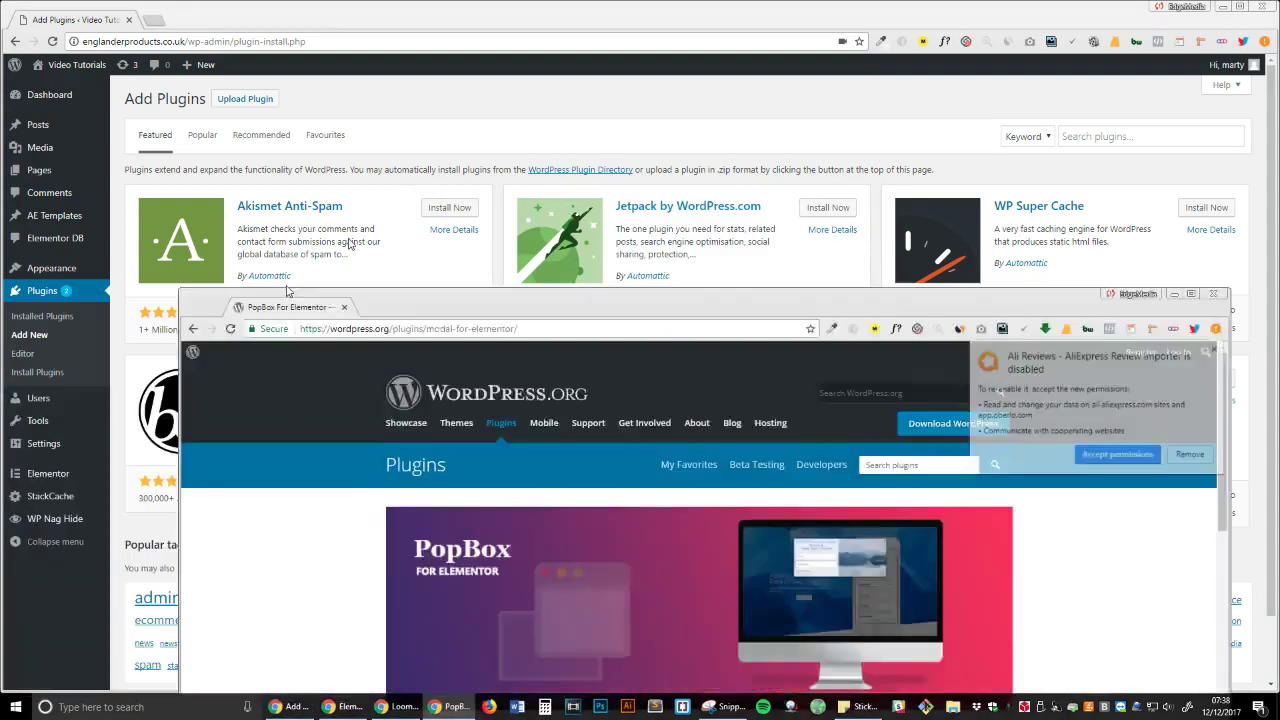
pyautogui.moveTo(330, 297); pyautogui.dragTo(400, 7)
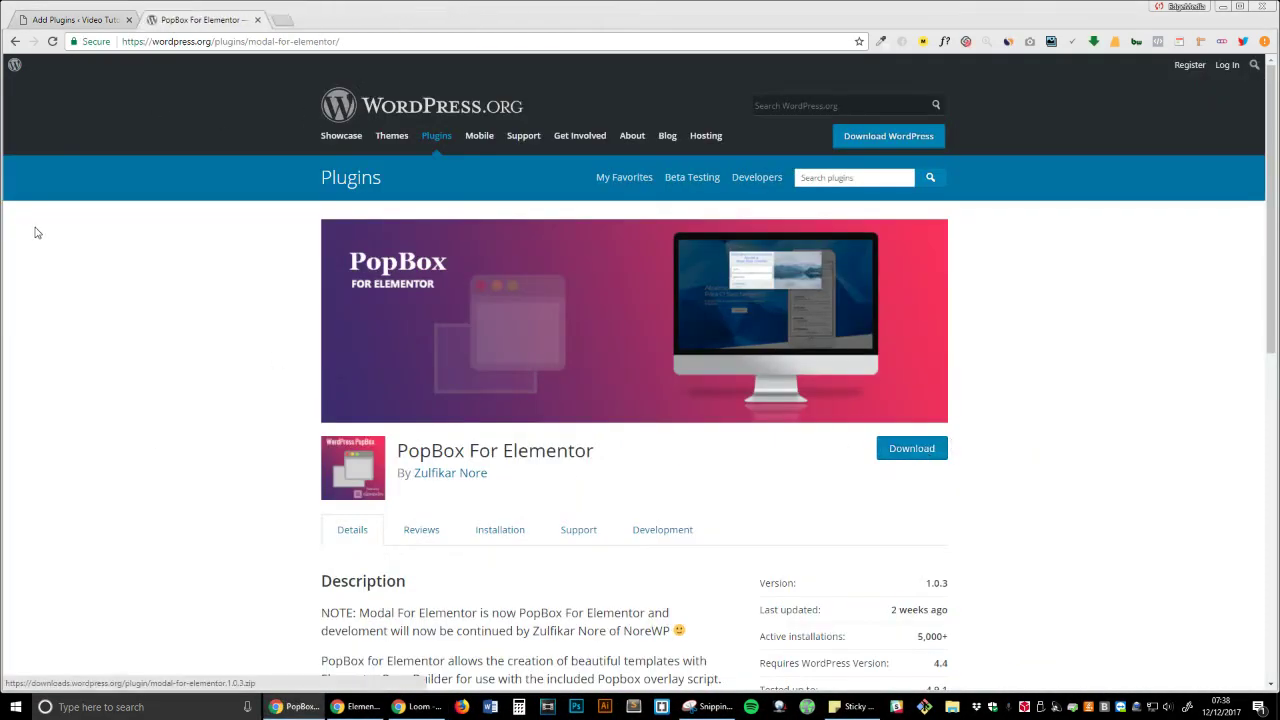
pyautogui.click(908, 452)
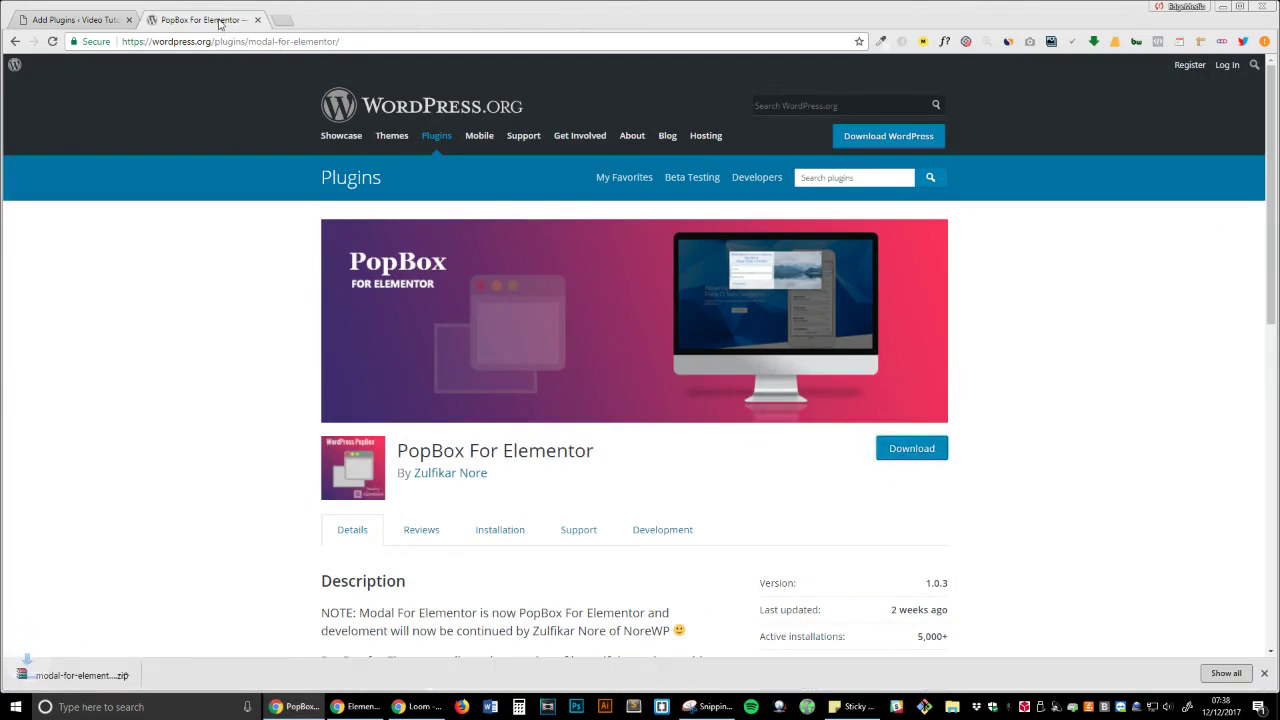
pyautogui.moveTo(215, 19); pyautogui.dragTo(998, 180)
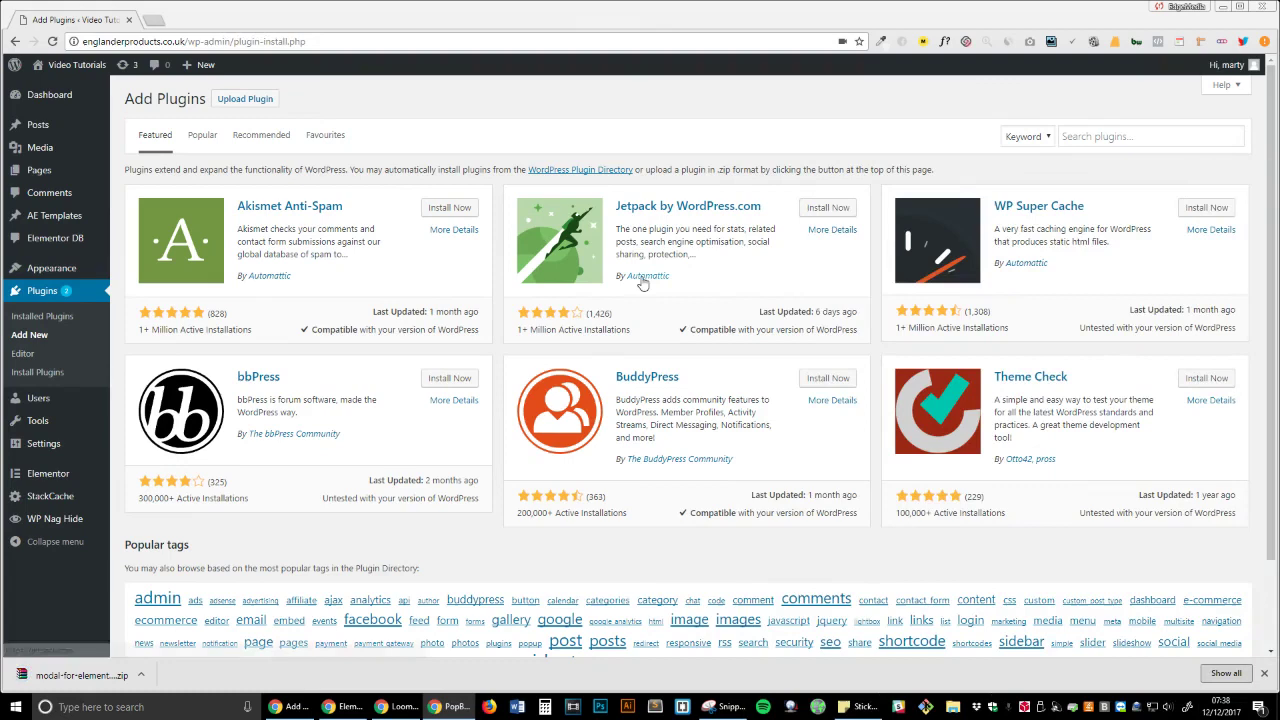
# Upload and install modal-for-elementor.1.0.3.zip, then activate the PopBox plugin
pyautogui.click(244, 99)
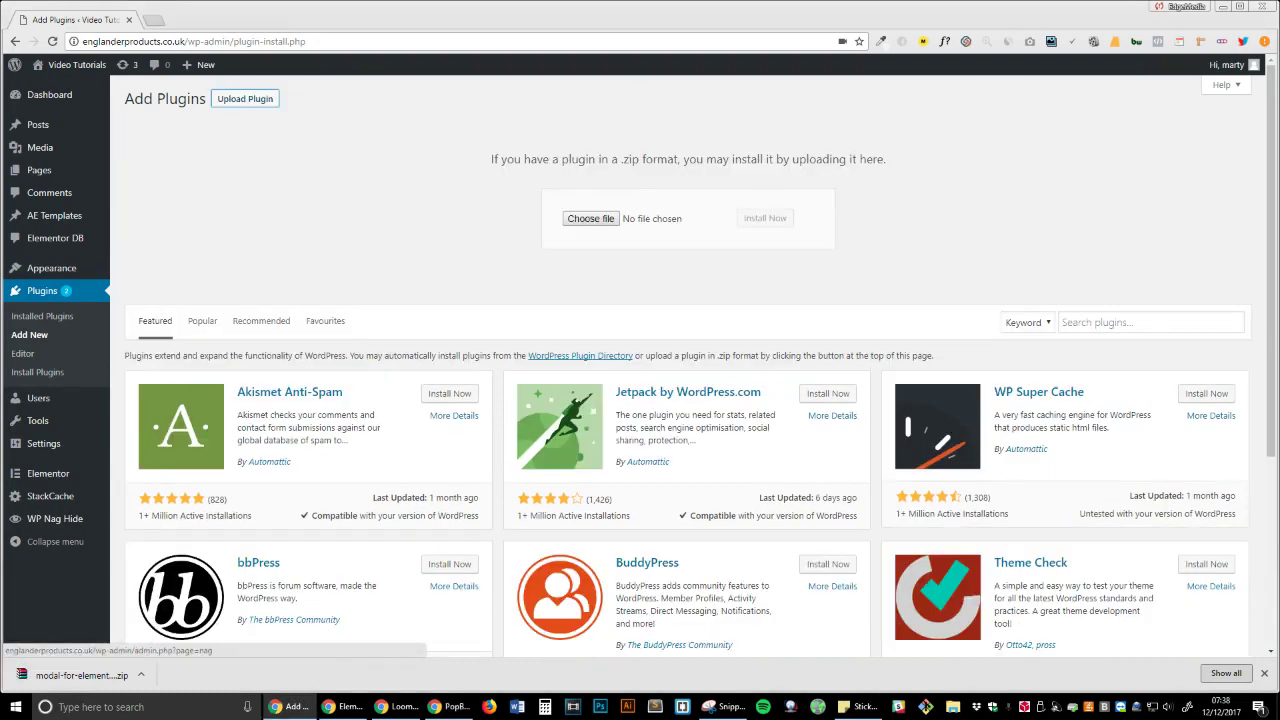
pyautogui.moveTo(62, 672); pyautogui.dragTo(566, 218)
pyautogui.click(766, 218)
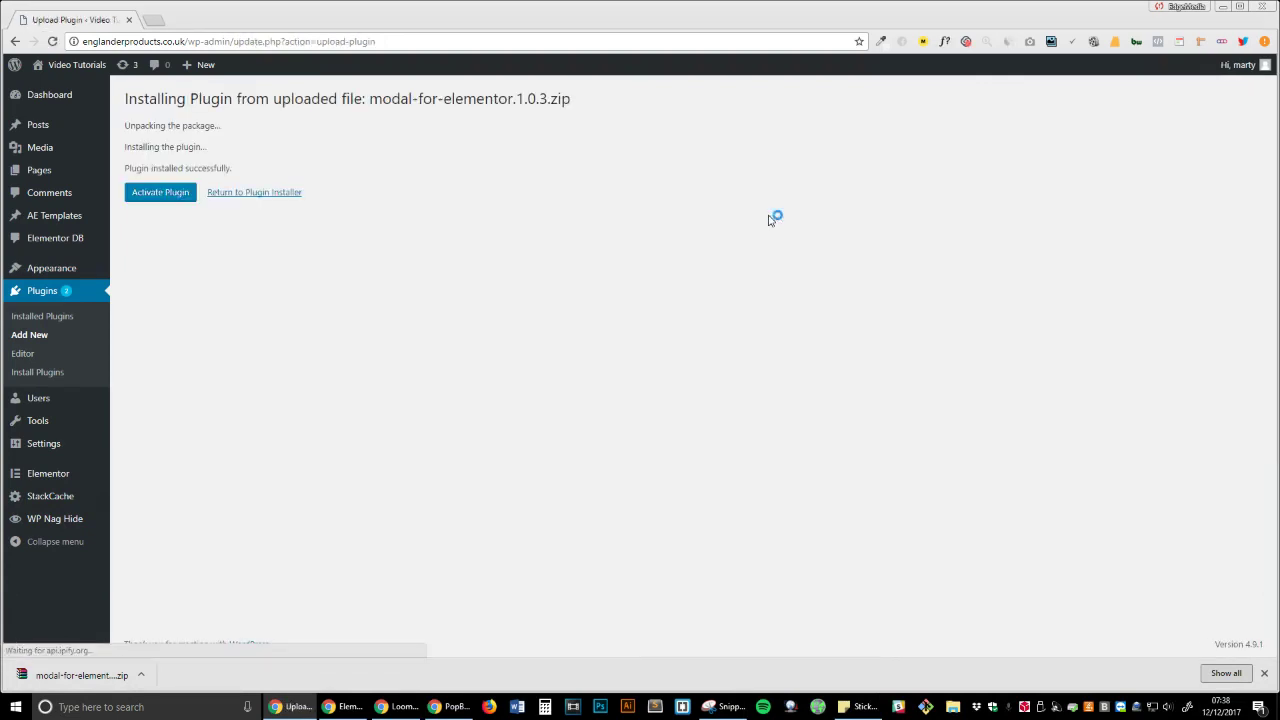
pyautogui.click(138, 195)
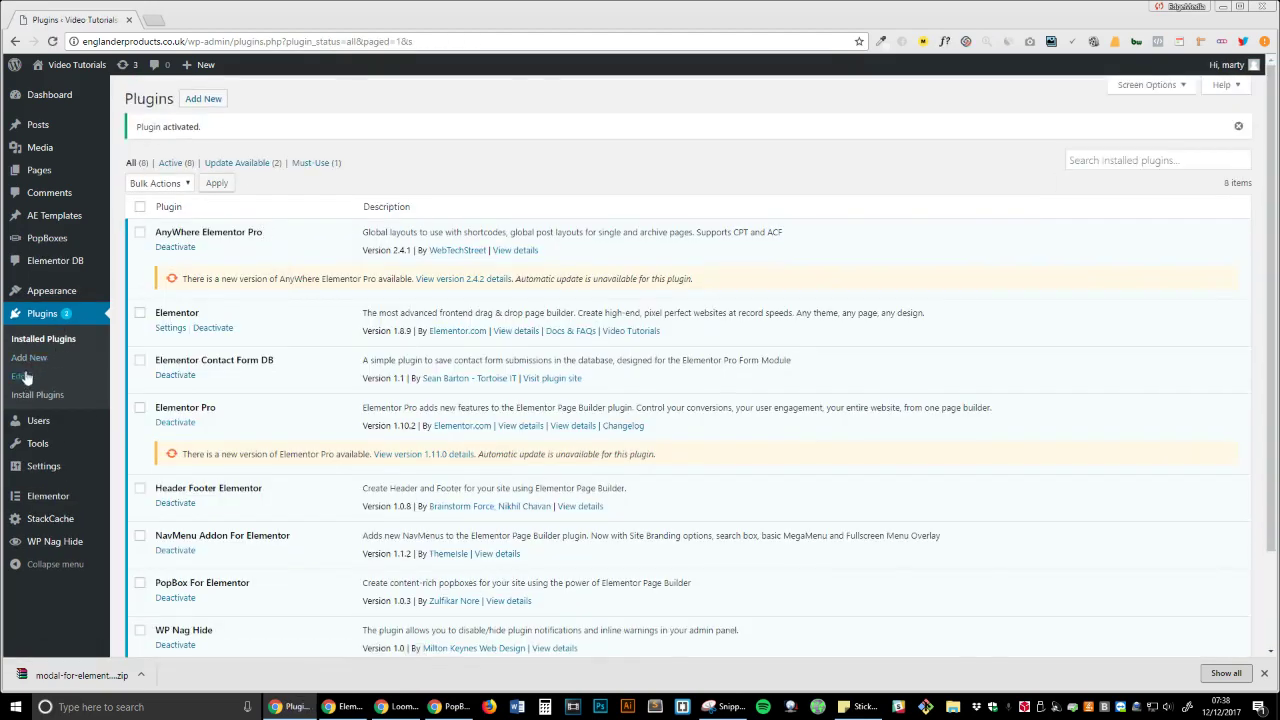
pyautogui.click(37, 357)
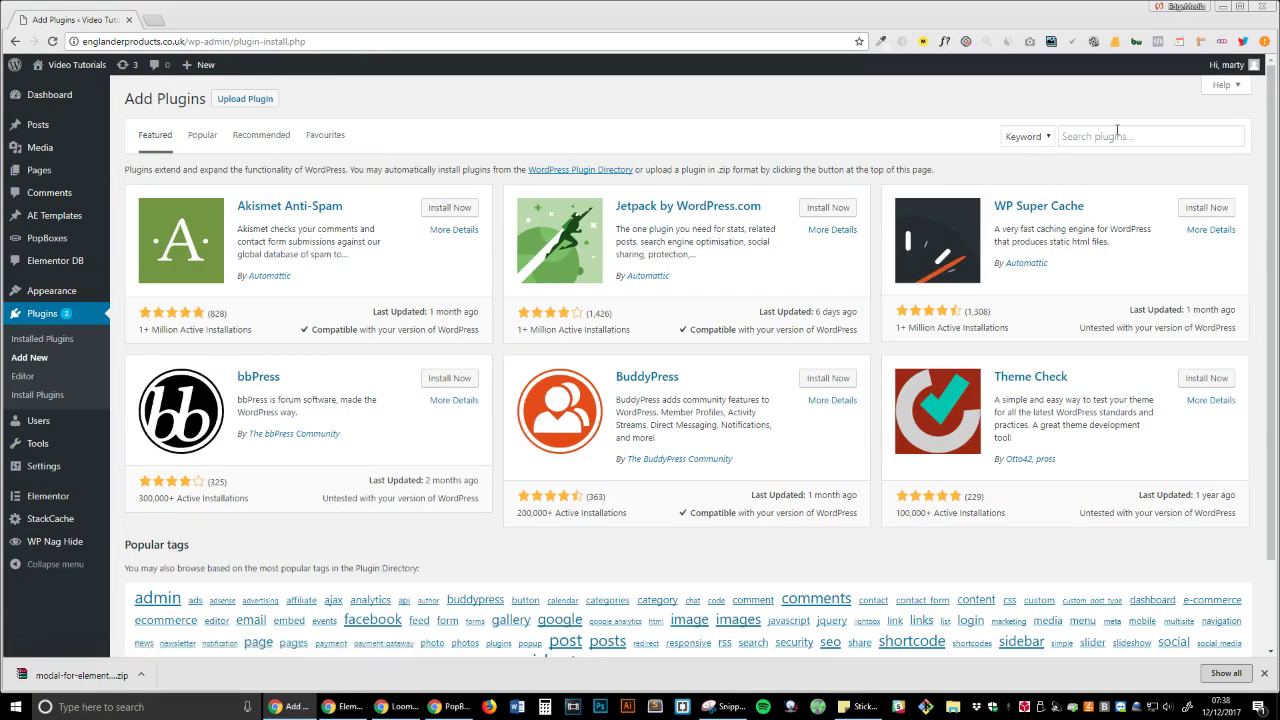
# Search plugins for 'mailchimp', then install and activate MailChimp for WordPress
pyautogui.click(1107, 134)
pyautogui.write('mailchimp')
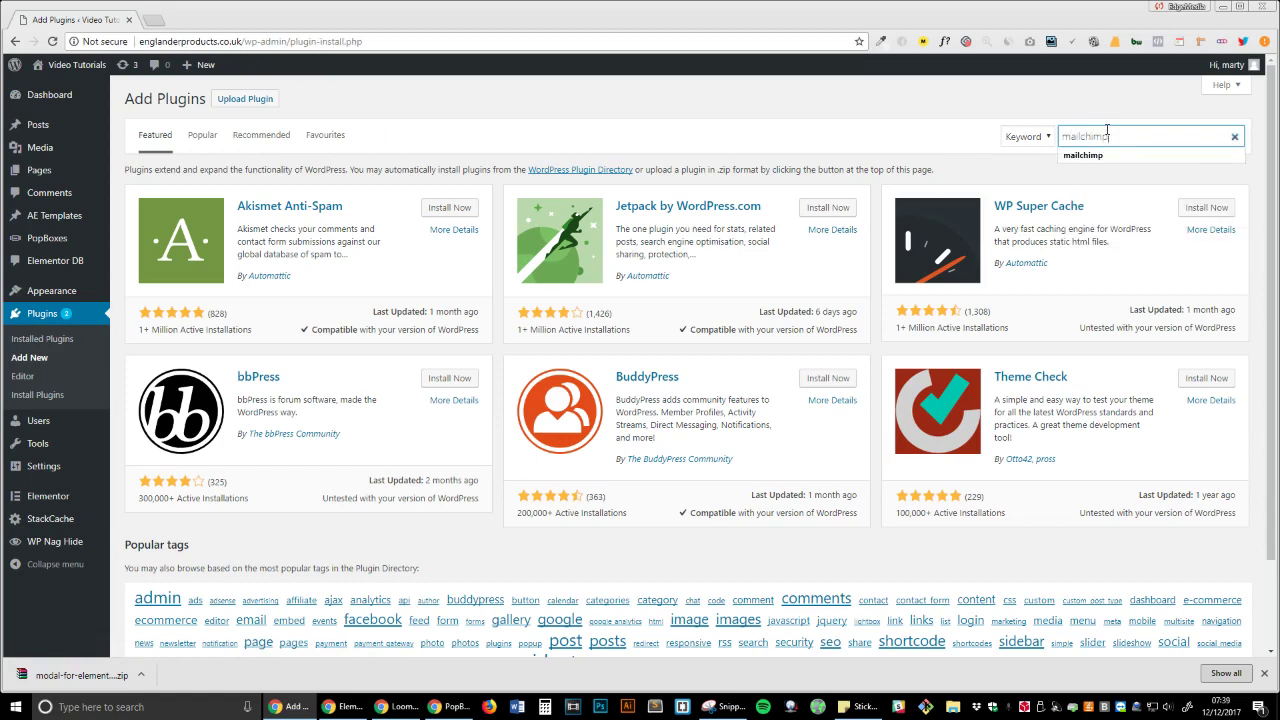
pyautogui.press('Return')
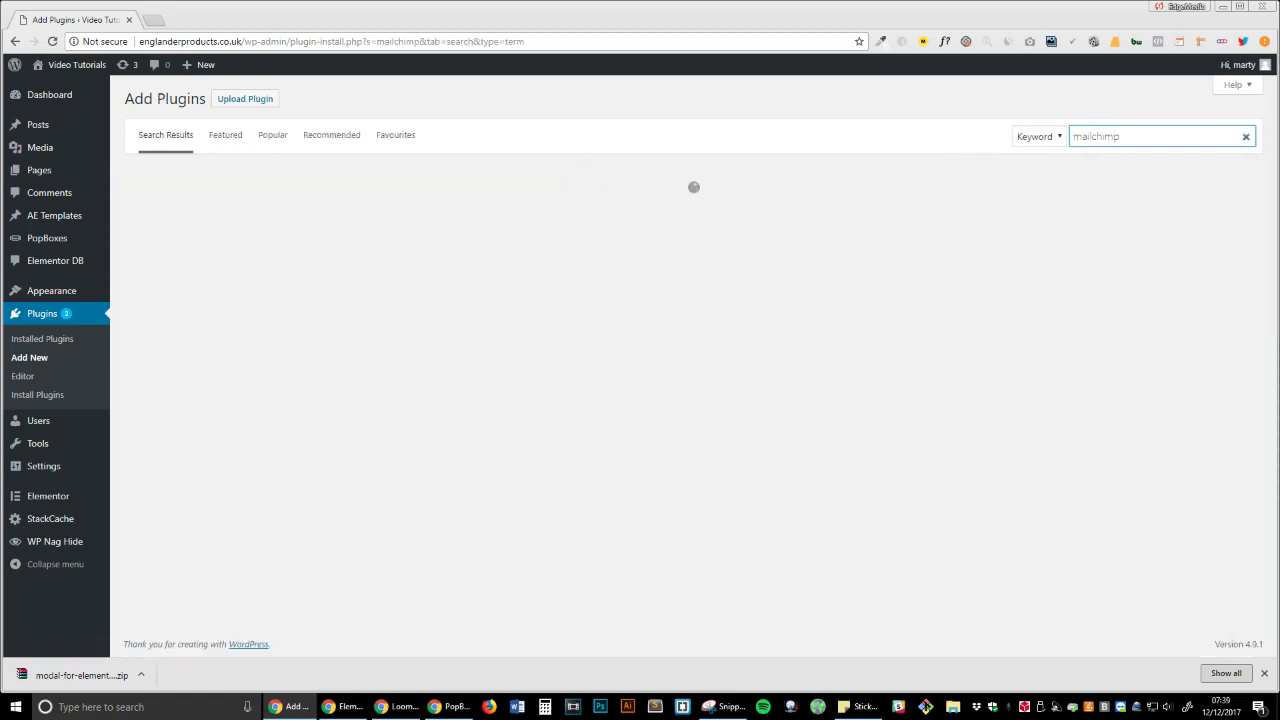
pyautogui.click(1266, 673)
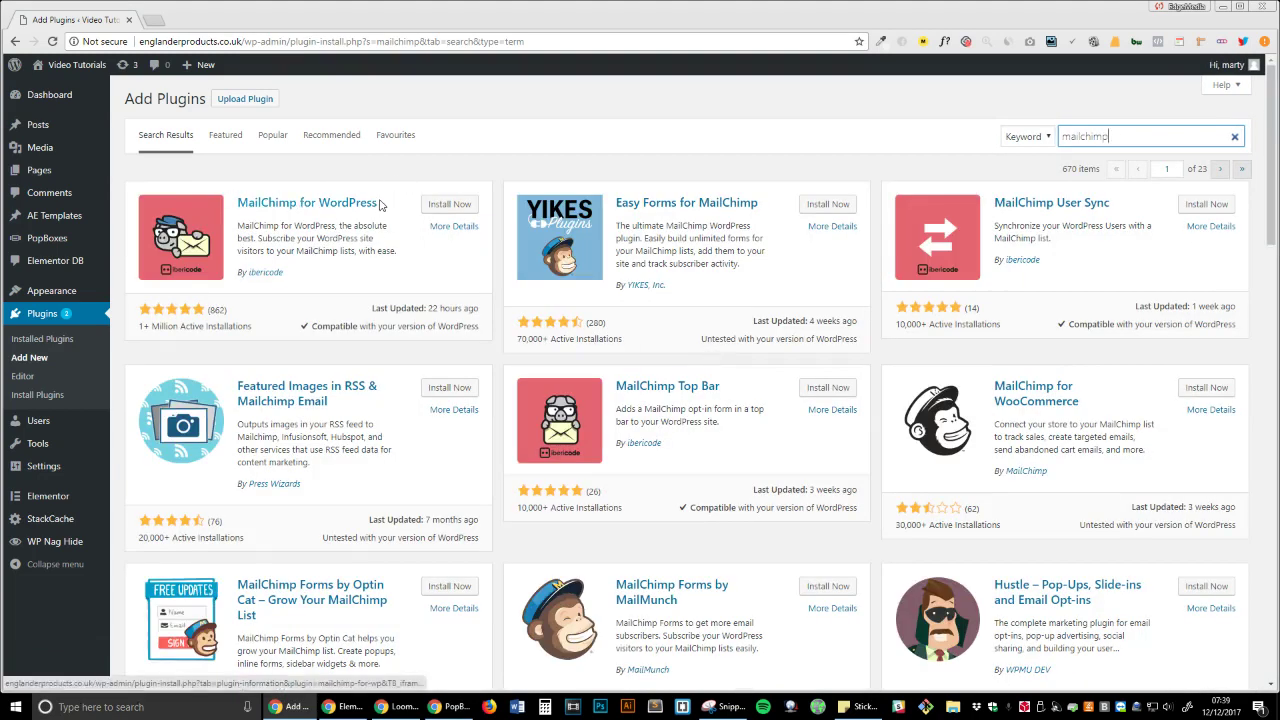
pyautogui.click(450, 204)
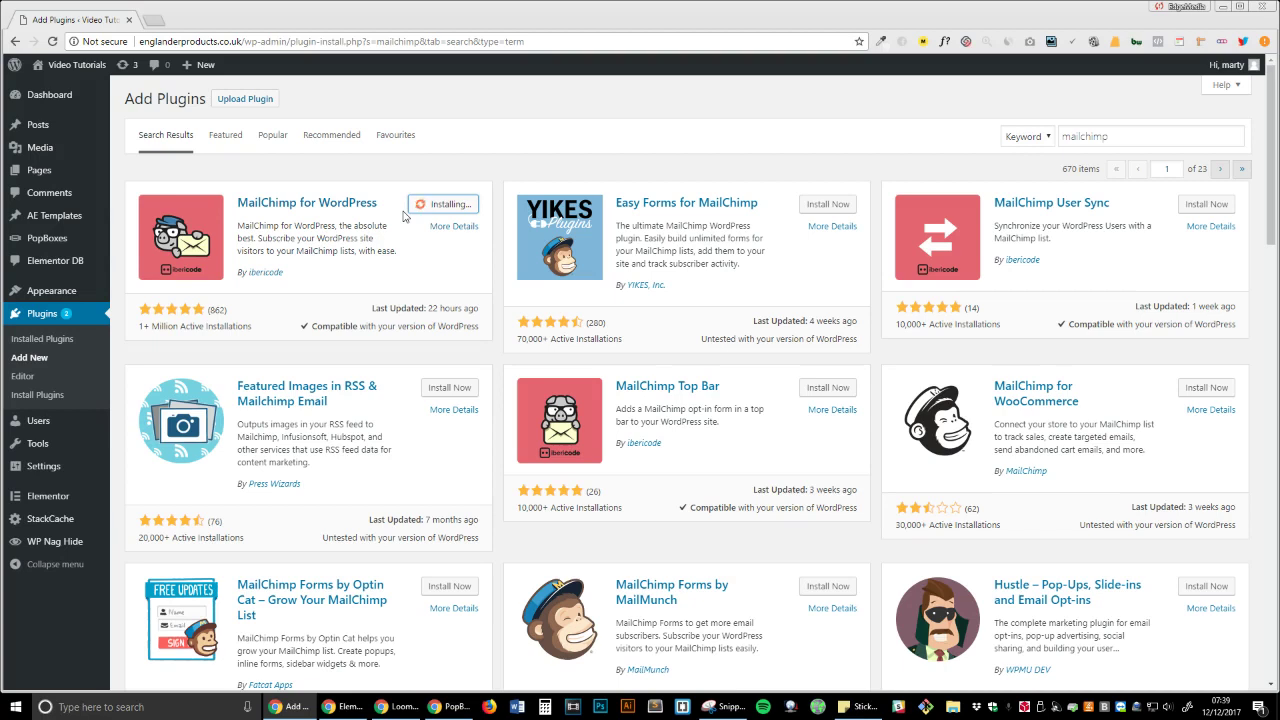
pyautogui.click(452, 206)
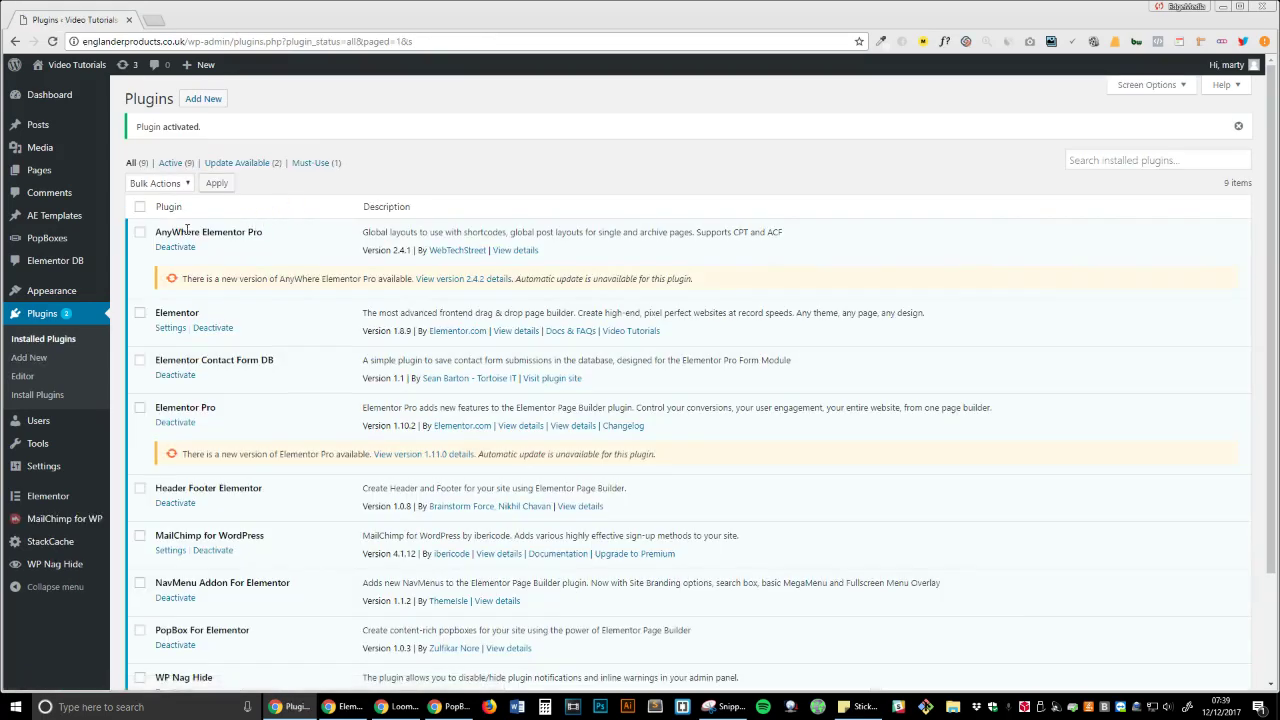
# Open the MailChimp for WordPress settings and clear the old API key field
pyautogui.click(30, 519)
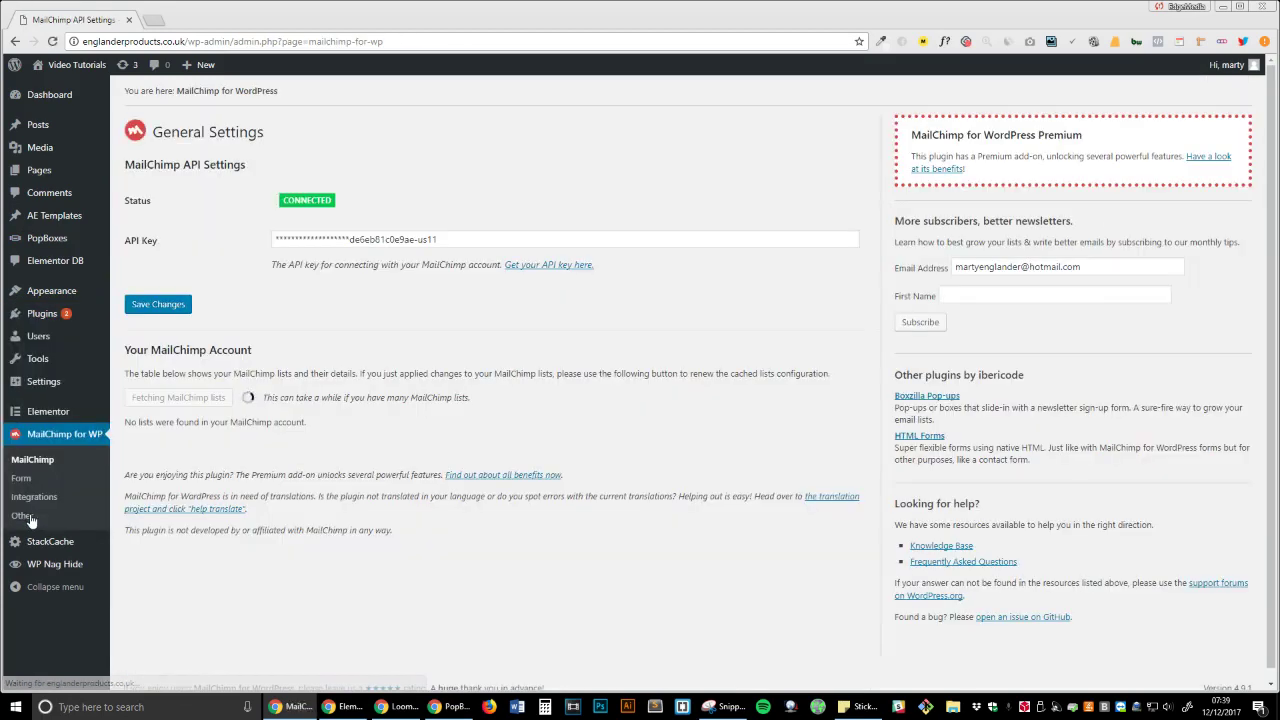
pyautogui.tripleClick(462, 244)
pyautogui.press('Delete')
pyautogui.press('Return')
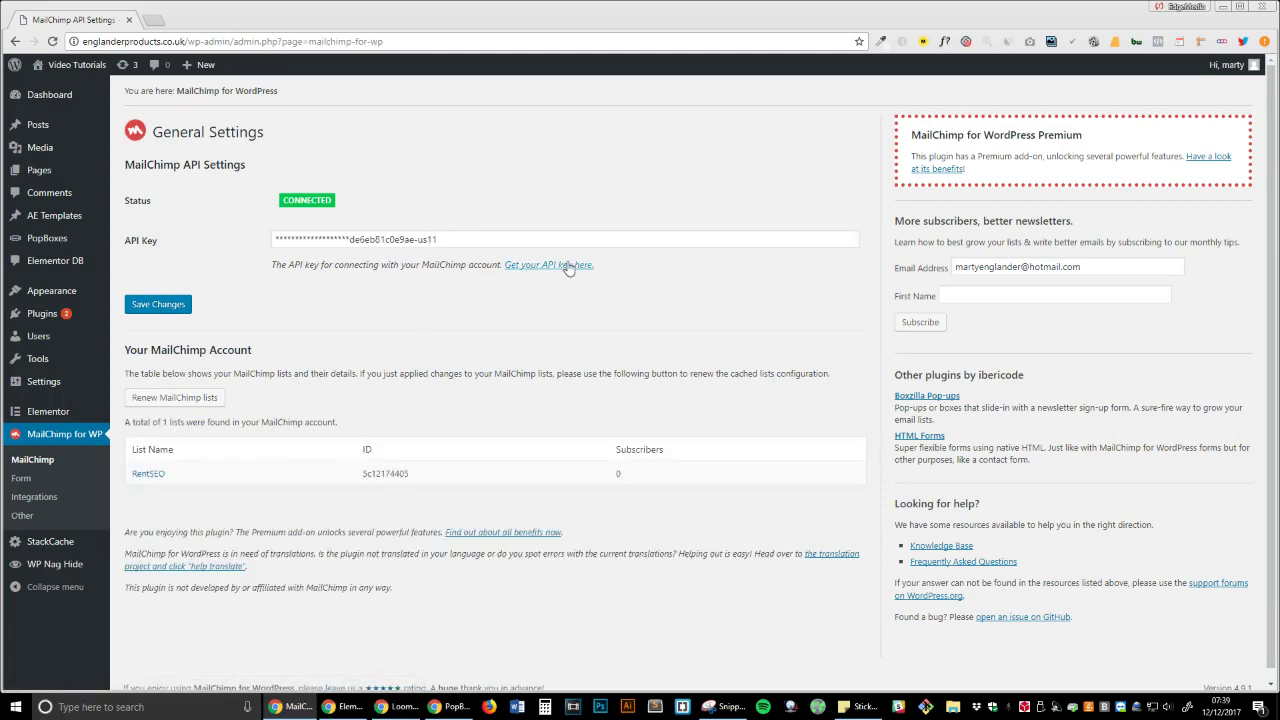
pyautogui.tripleClick(451, 242)
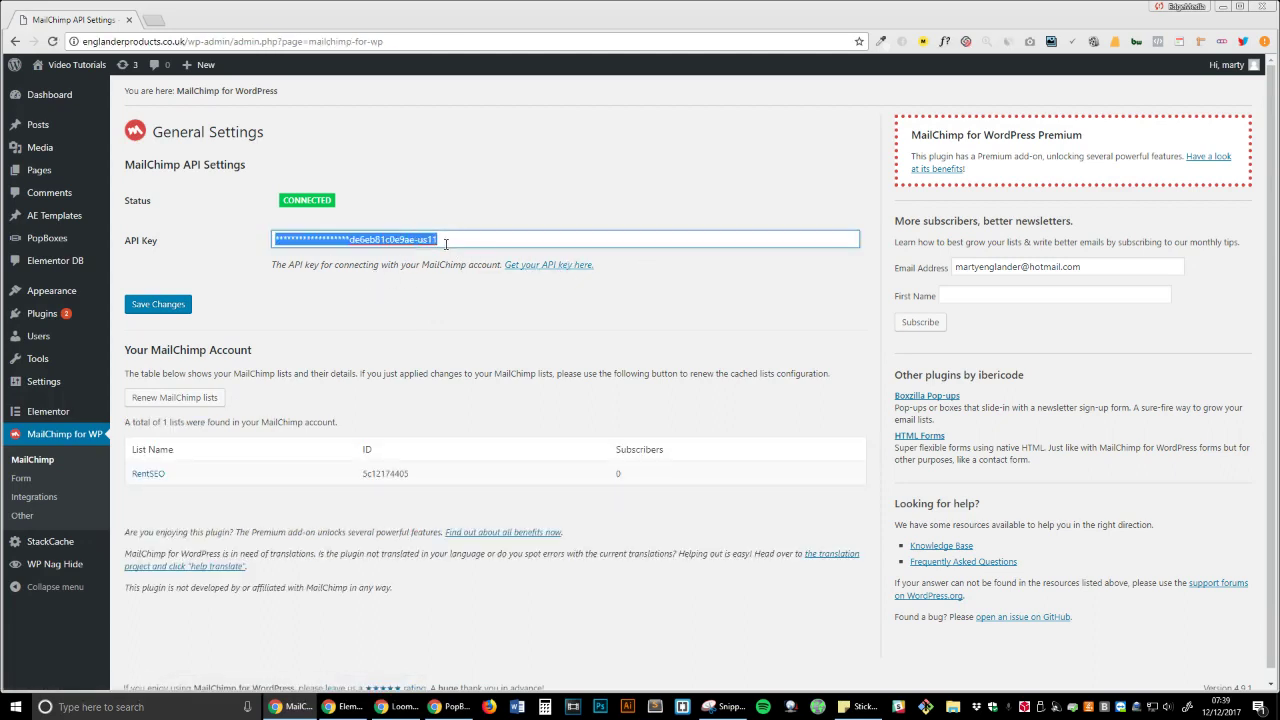
# Copy the API key from the MailChimp account, paste it into API Key and save
pyautogui.click(322, 196)
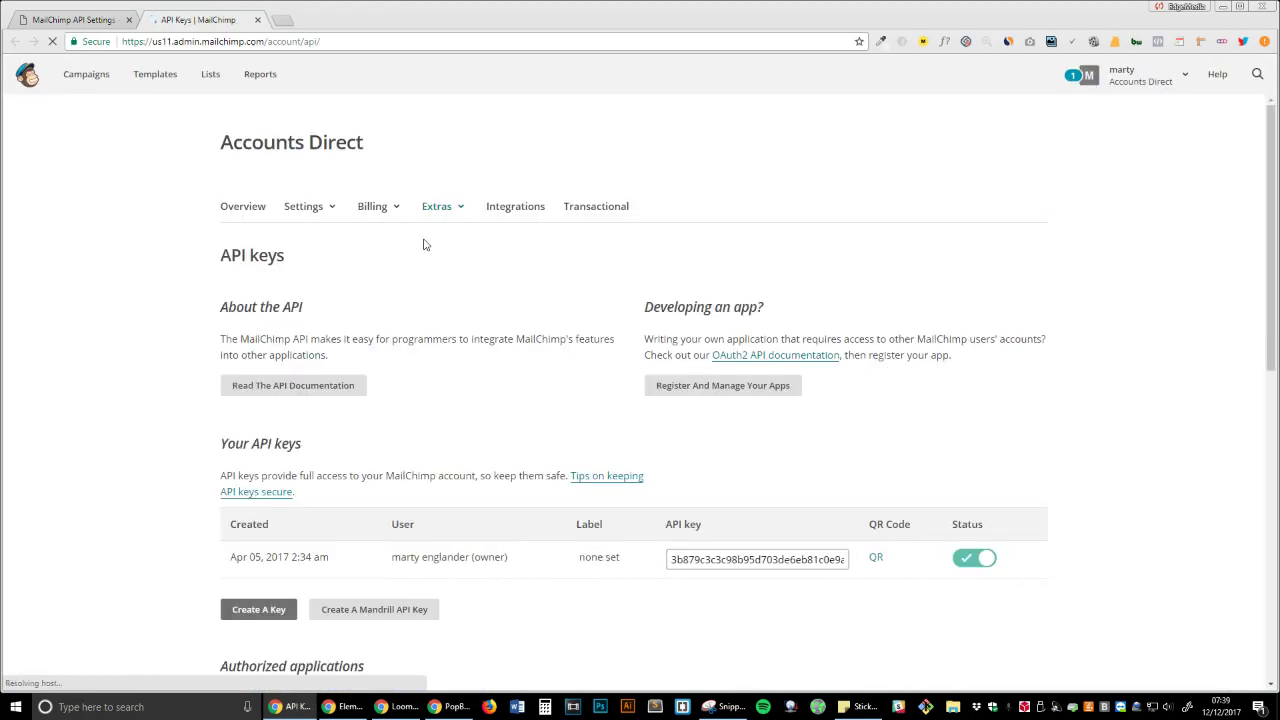
pyautogui.click(763, 557)
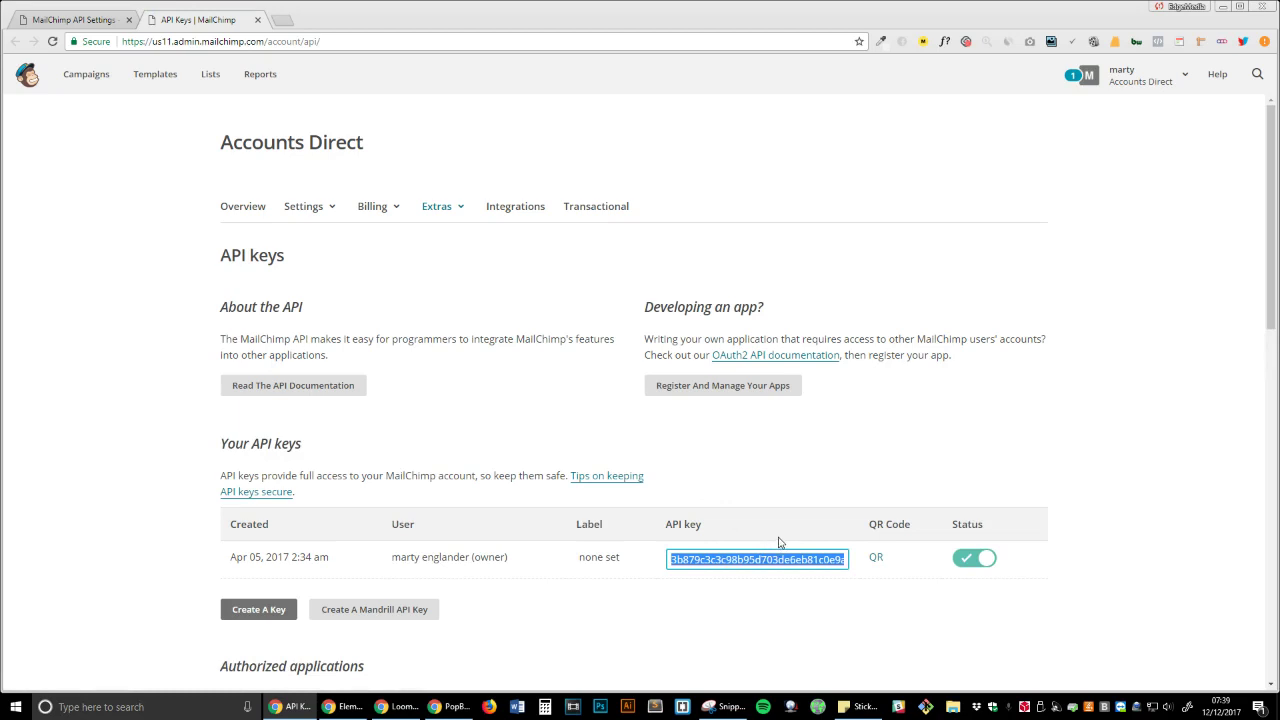
pyautogui.click(258, 20)
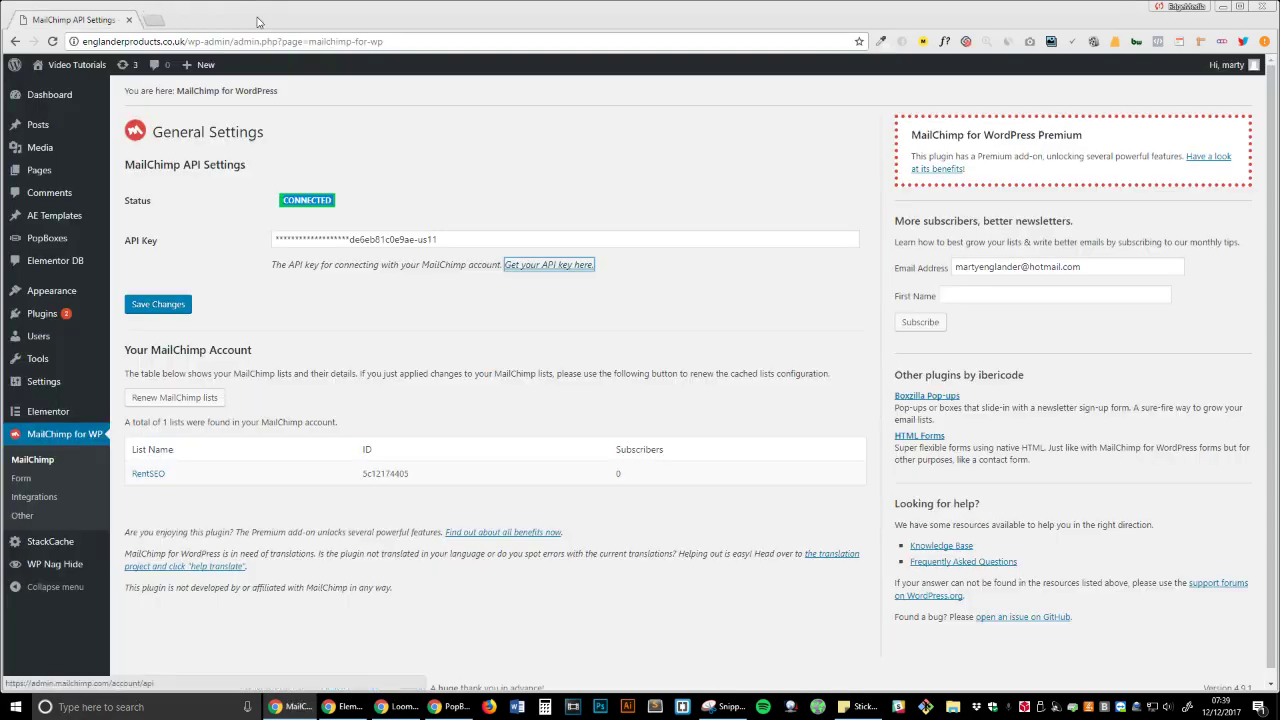
pyautogui.tripleClick(466, 240)
pyautogui.hotkey('ctrl', 'v')
pyautogui.click(436, 328)
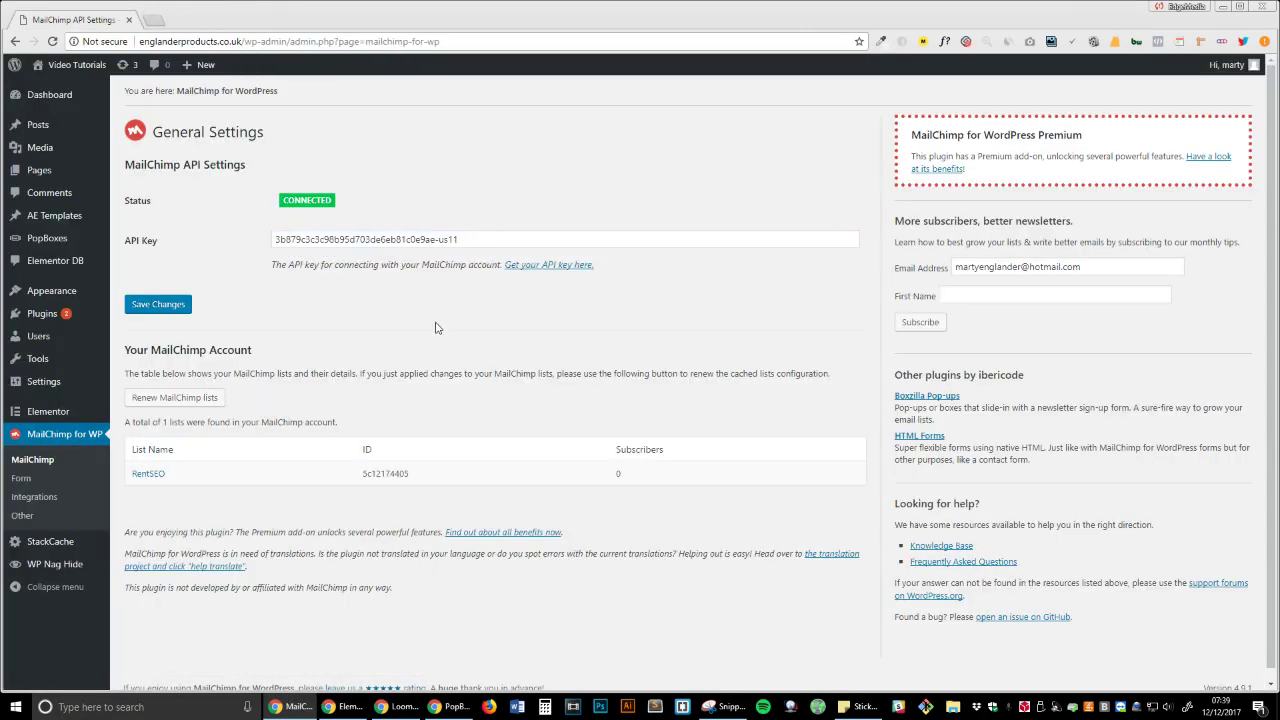
pyautogui.click(168, 310)
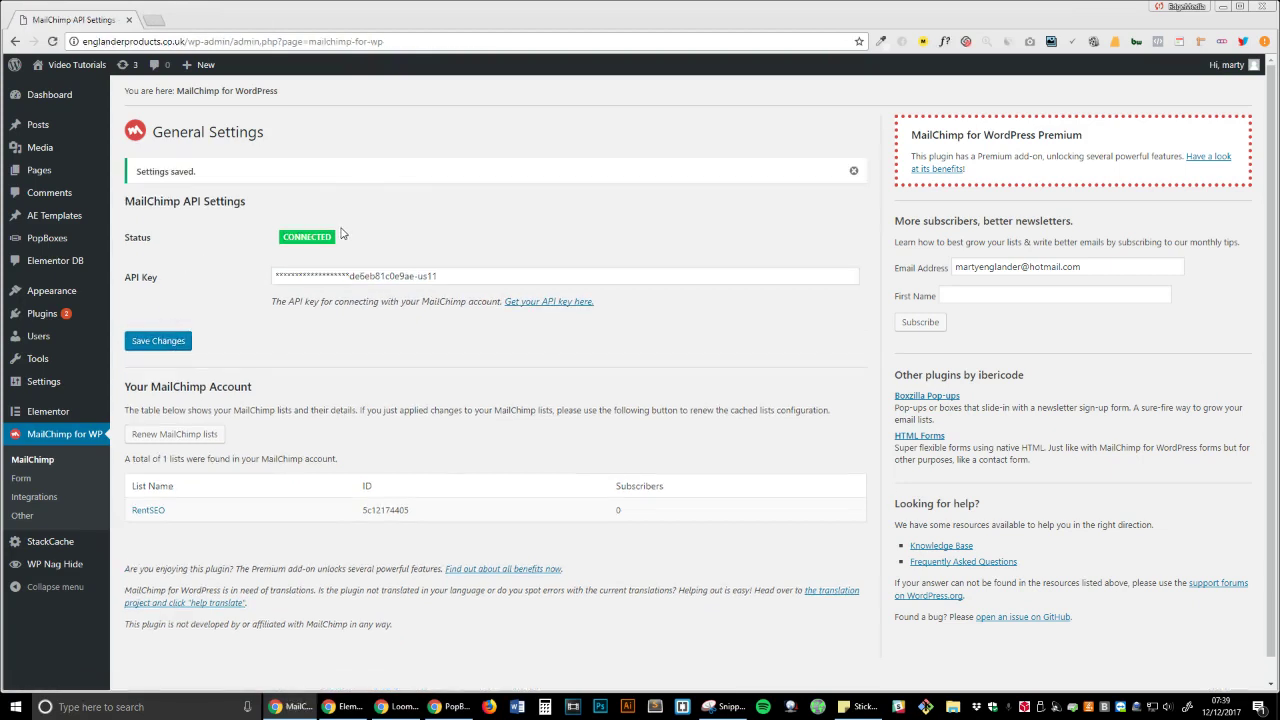
pyautogui.click(173, 341)
# Delete the old First Name and Last Name field code from the Popup Form
pyautogui.click(45, 480)
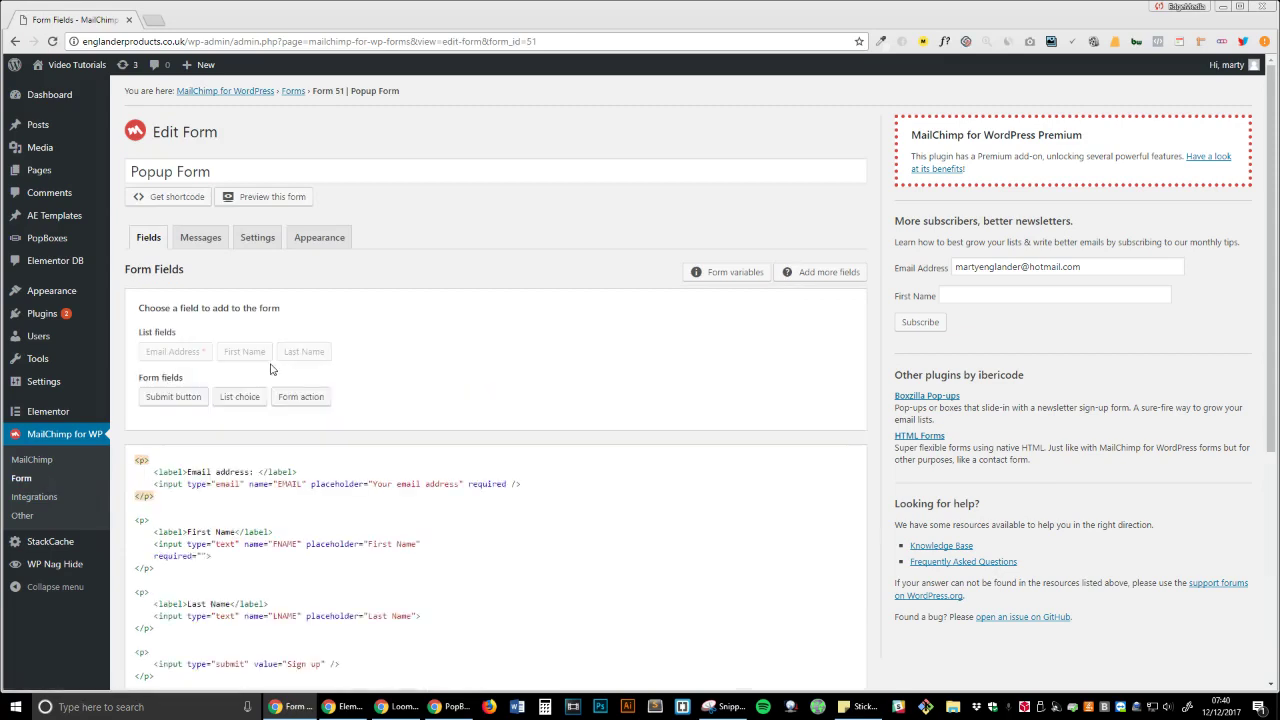
pyautogui.scroll(-3, 476, 262)
pyautogui.click(398, 241)
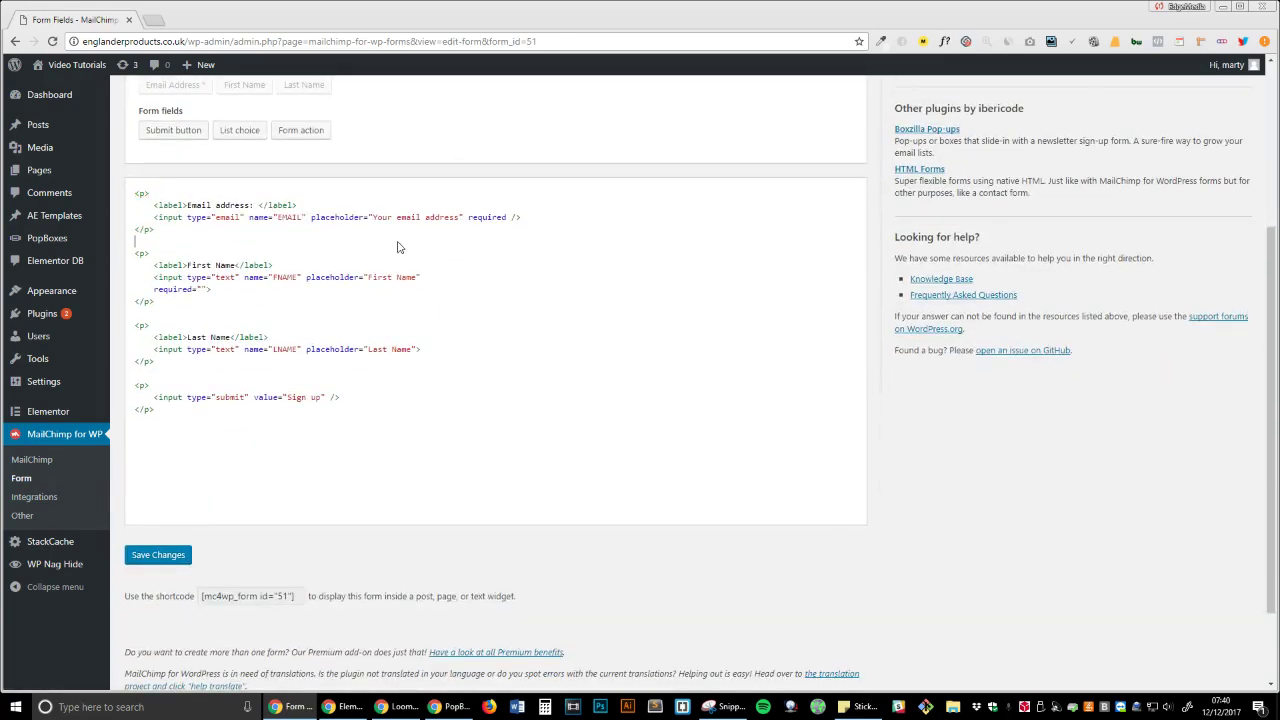
pyautogui.moveTo(175, 364); pyautogui.dragTo(121, 258)
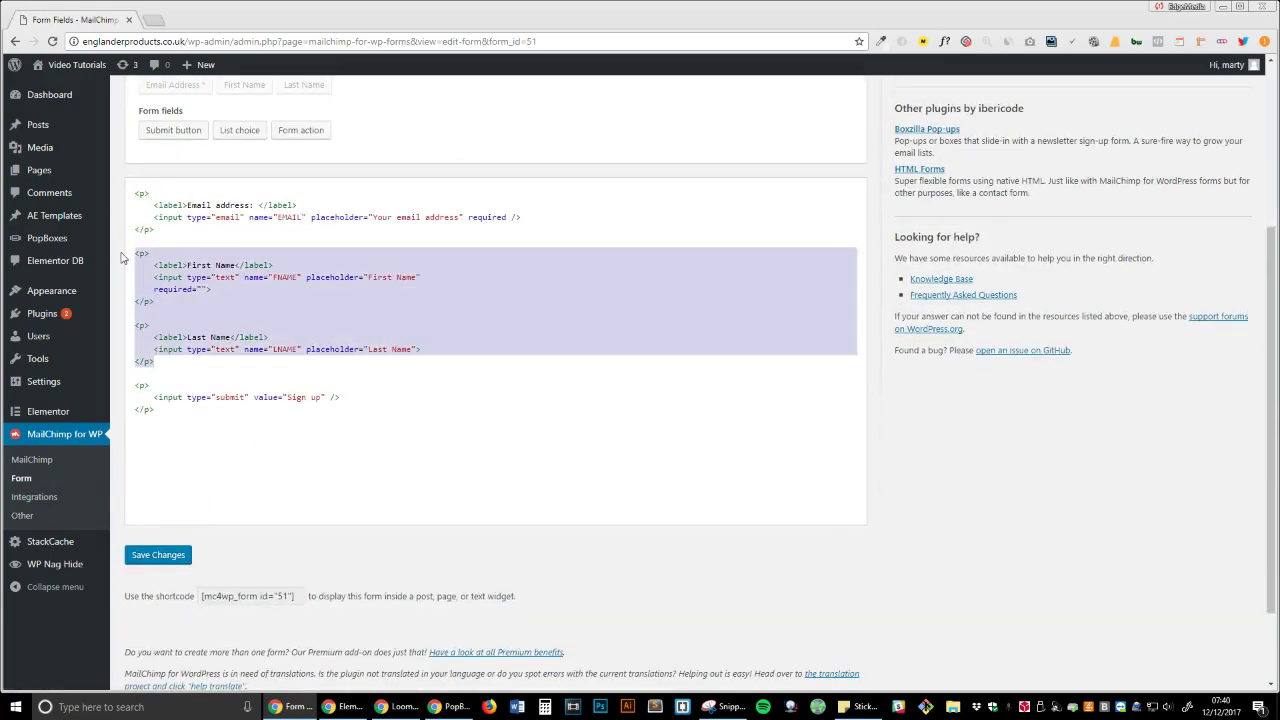
pyautogui.press('Delete')
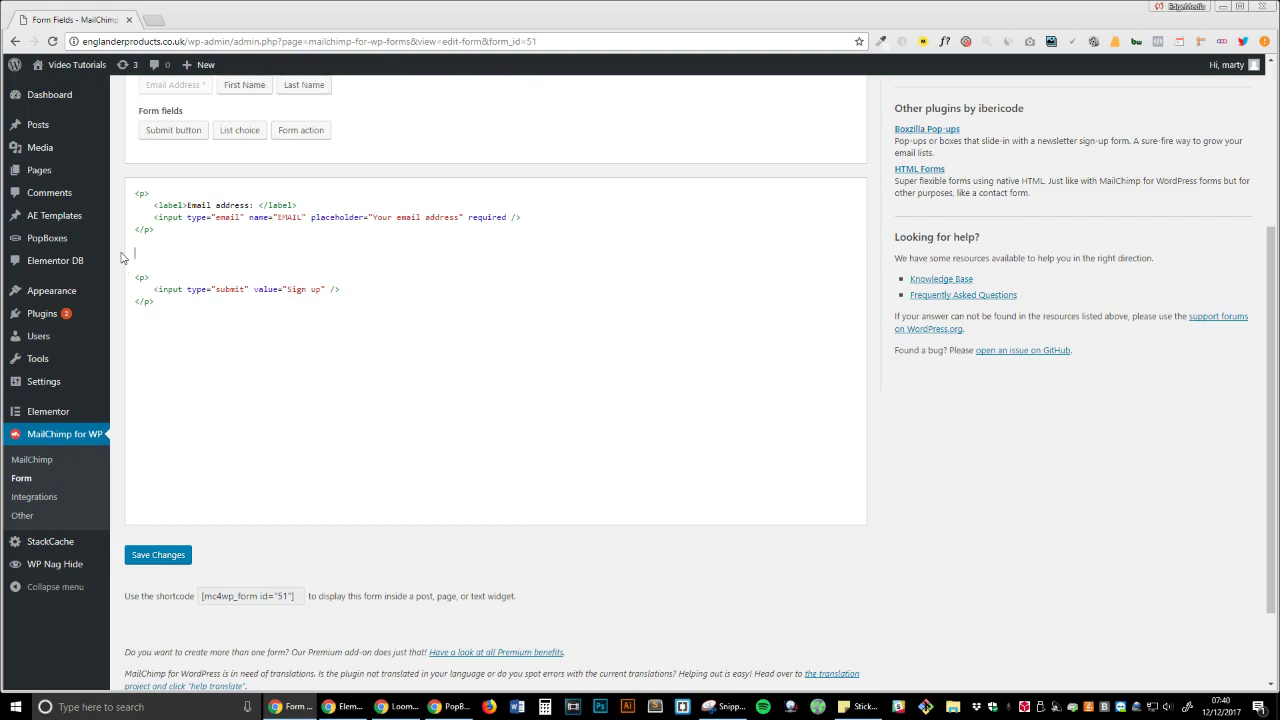
pyautogui.scroll(2, 210, 301)
# Add a First Name field with 'First Name' as its placeholder
pyautogui.click(231, 221)
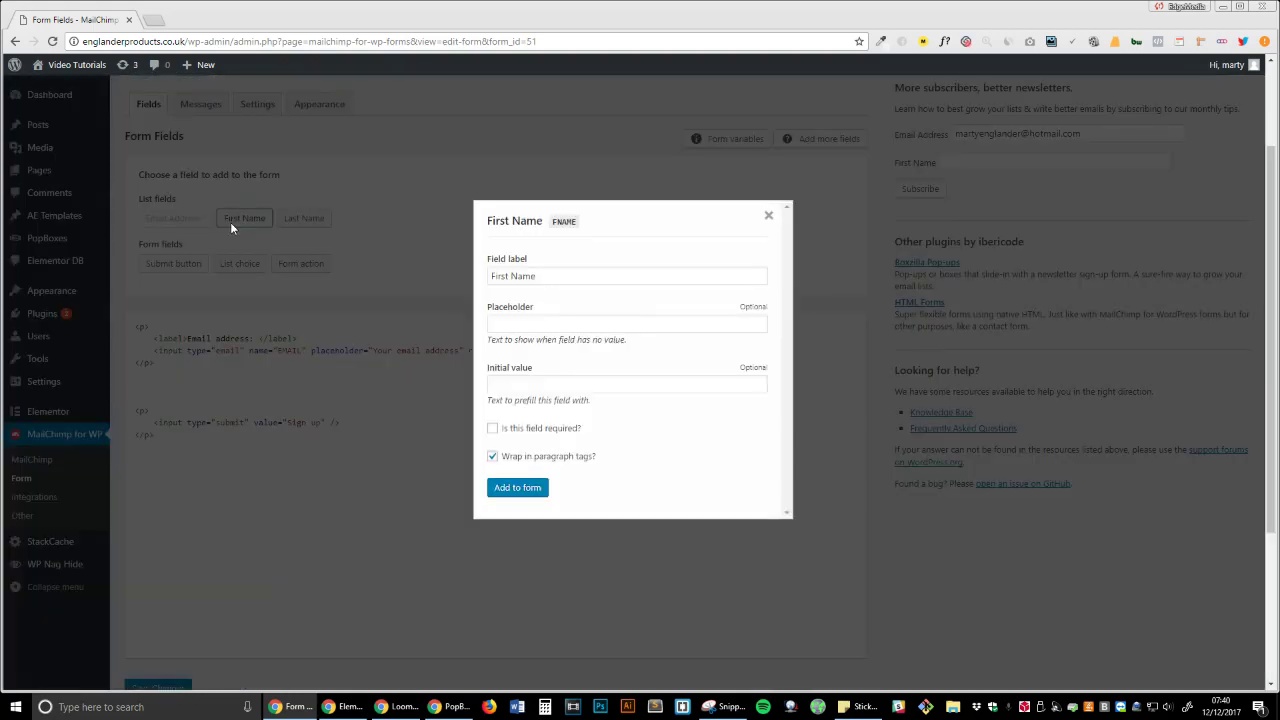
pyautogui.tripleClick(563, 277)
pyautogui.click(540, 322)
pyautogui.write('First Name')
pyautogui.click(517, 487)
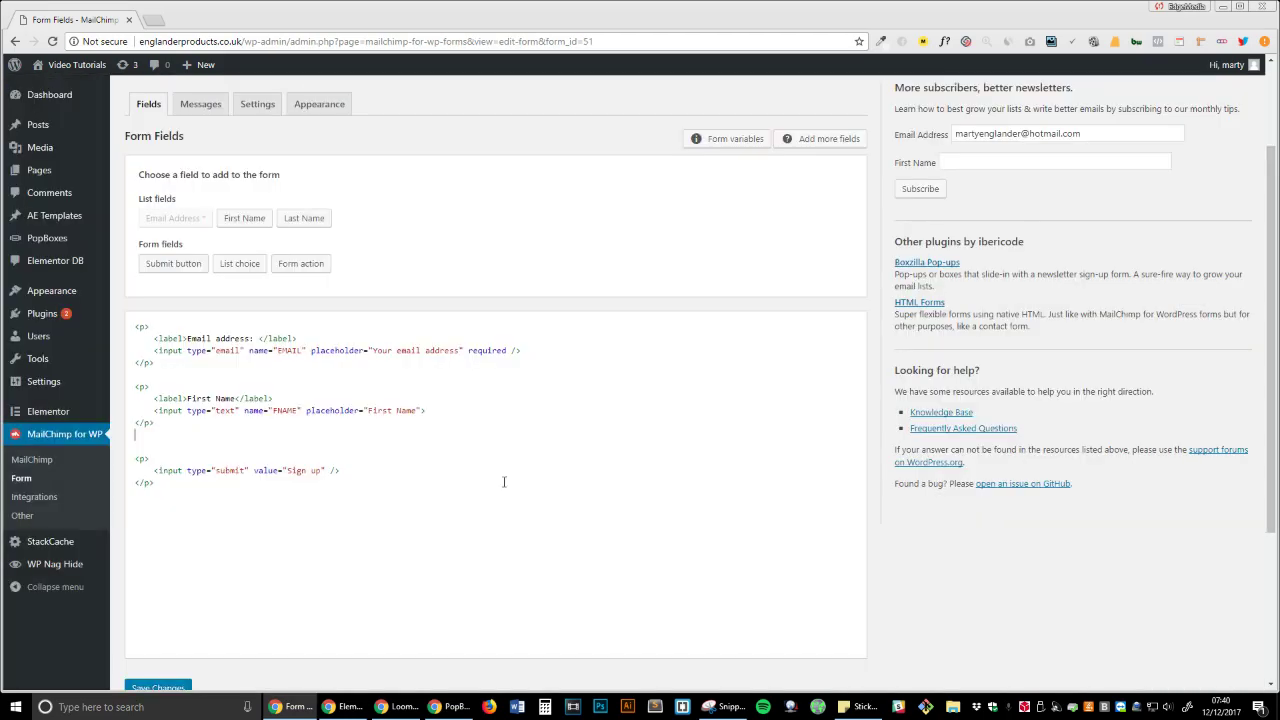
# Add a Last Name field with 'Last Name' as its placeholder
pyautogui.click(308, 221)
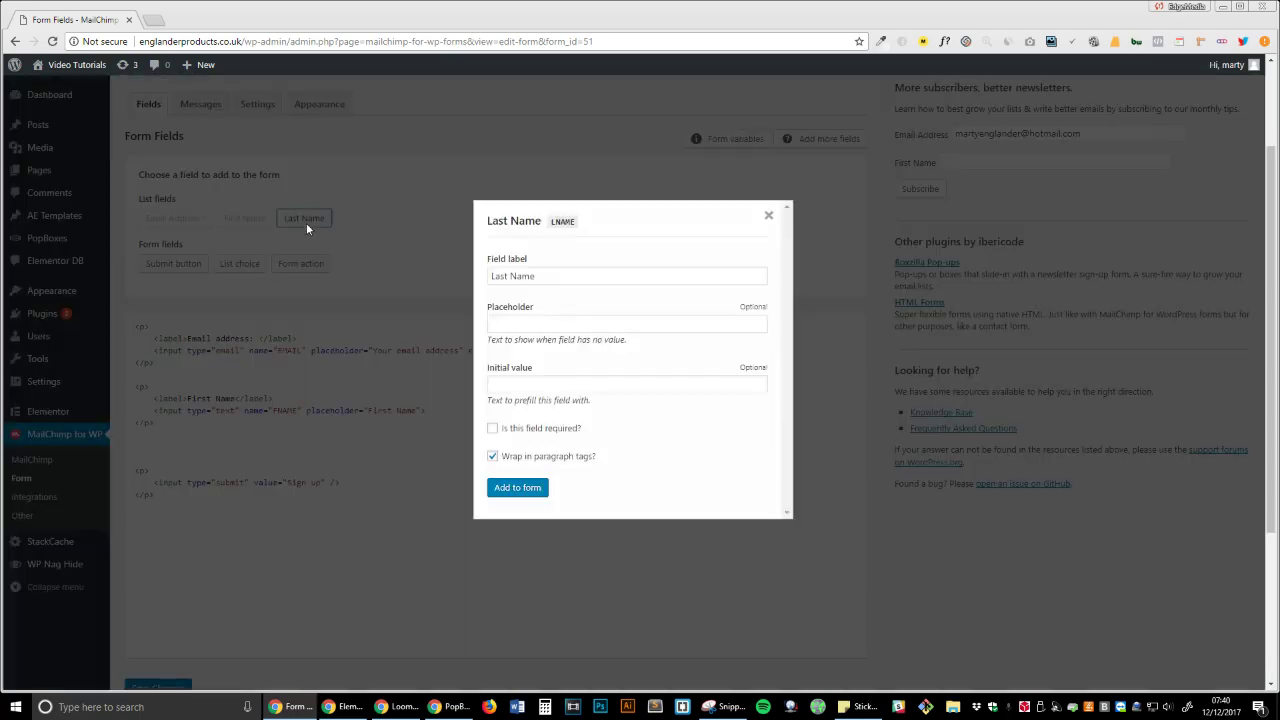
pyautogui.tripleClick(556, 275)
pyautogui.hotkey('ctrl', 'c')
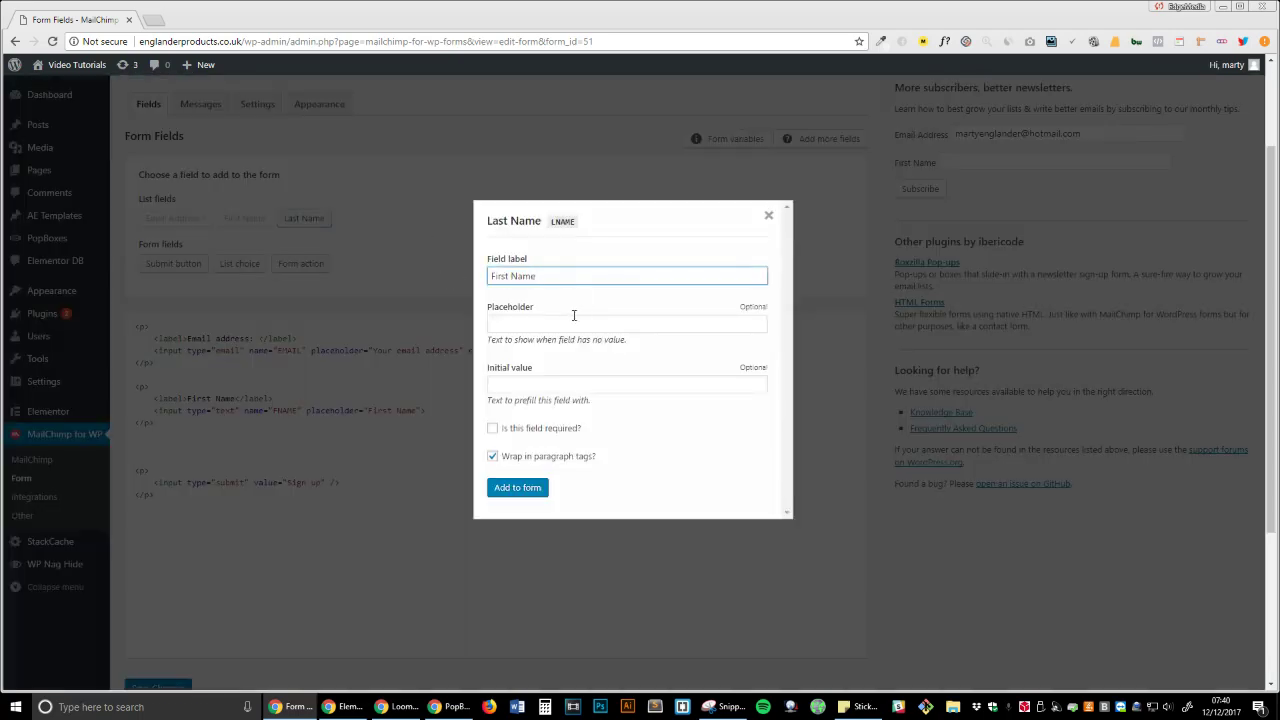
pyautogui.click(570, 322)
pyautogui.hotkey('ctrl', 'v')
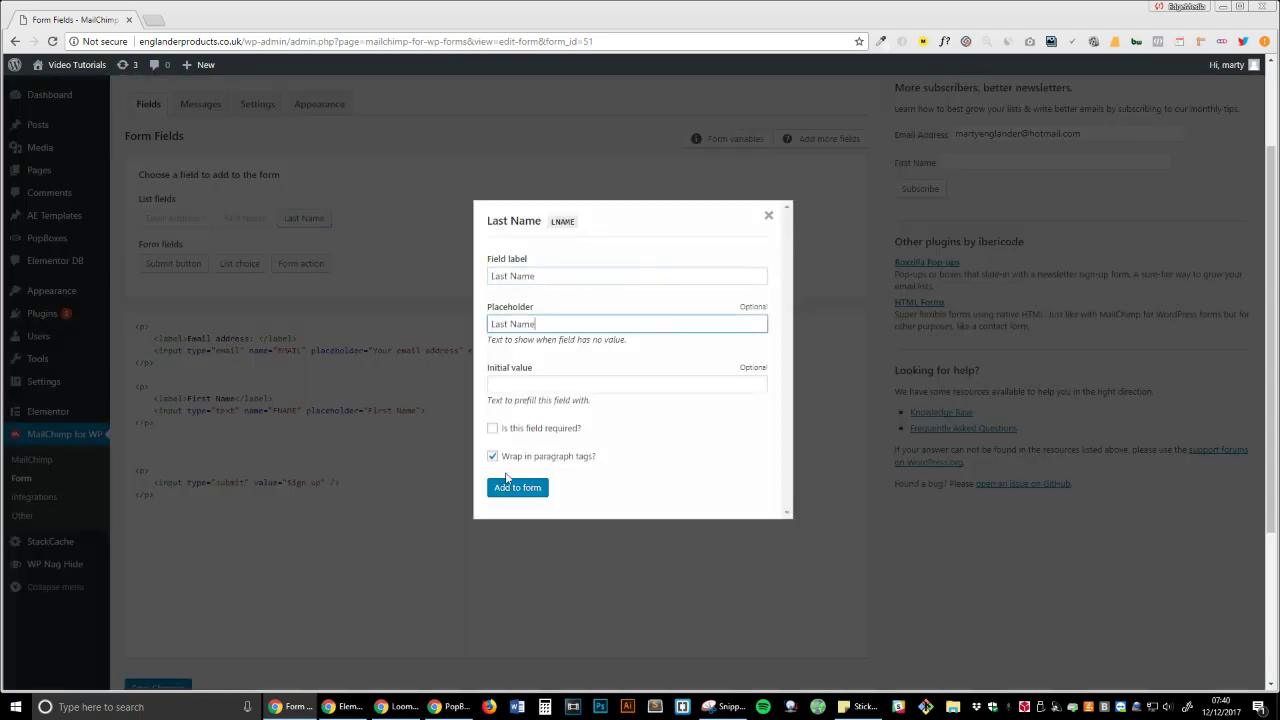
pyautogui.click(517, 487)
pyautogui.scroll(-2, 200, 390)
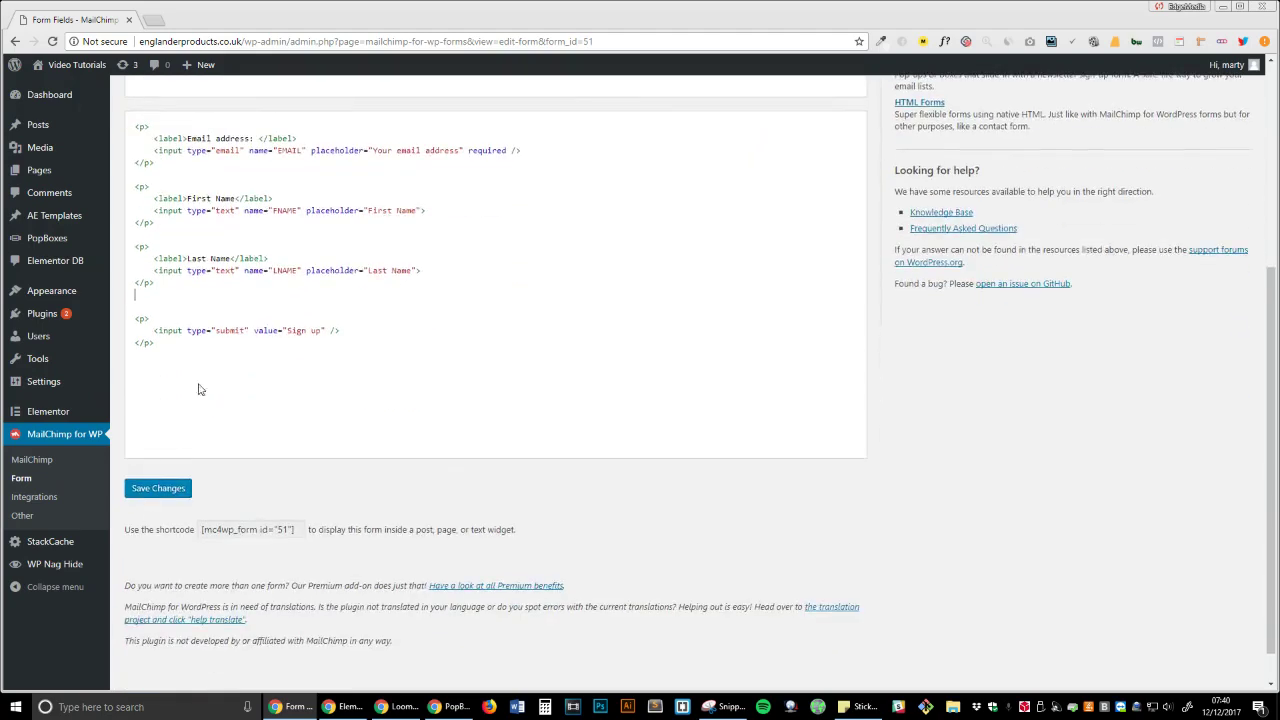
pyautogui.scroll(3, 300, 240)
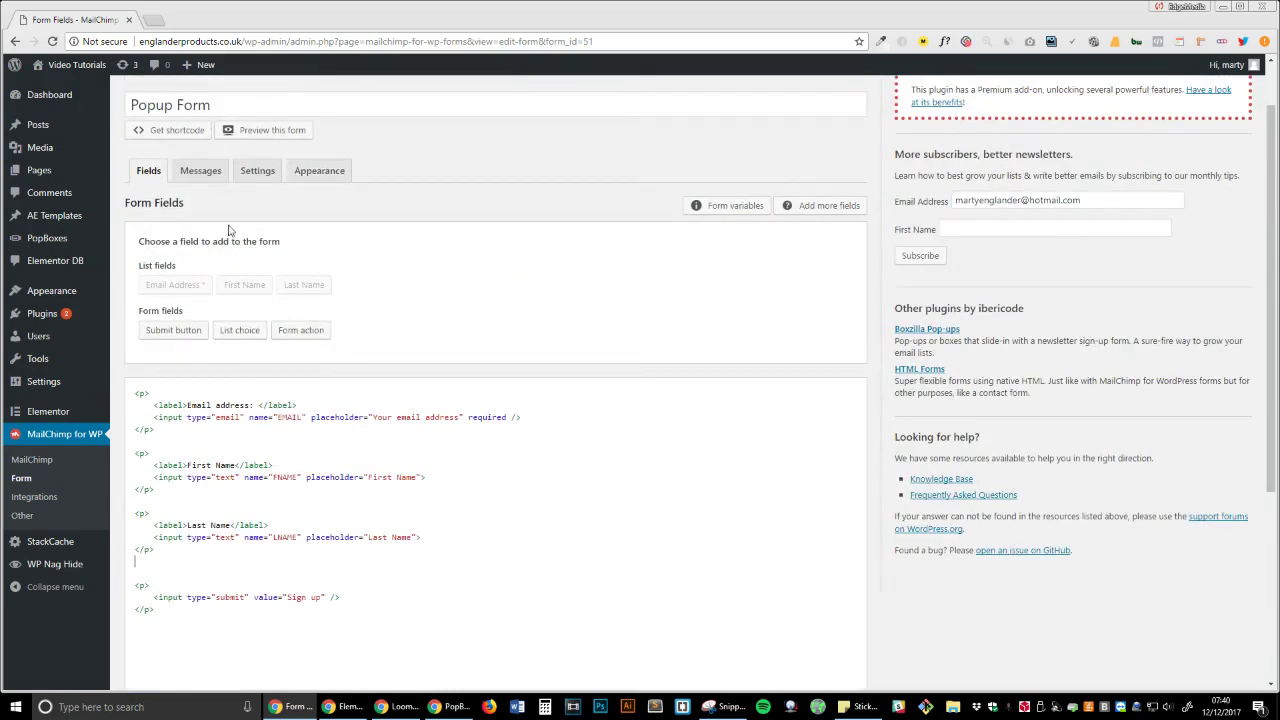
# Preview the form's Email, First Name and Last Name fields, save, and select [mc4wp_form id="51"]
pyautogui.click(262, 132)
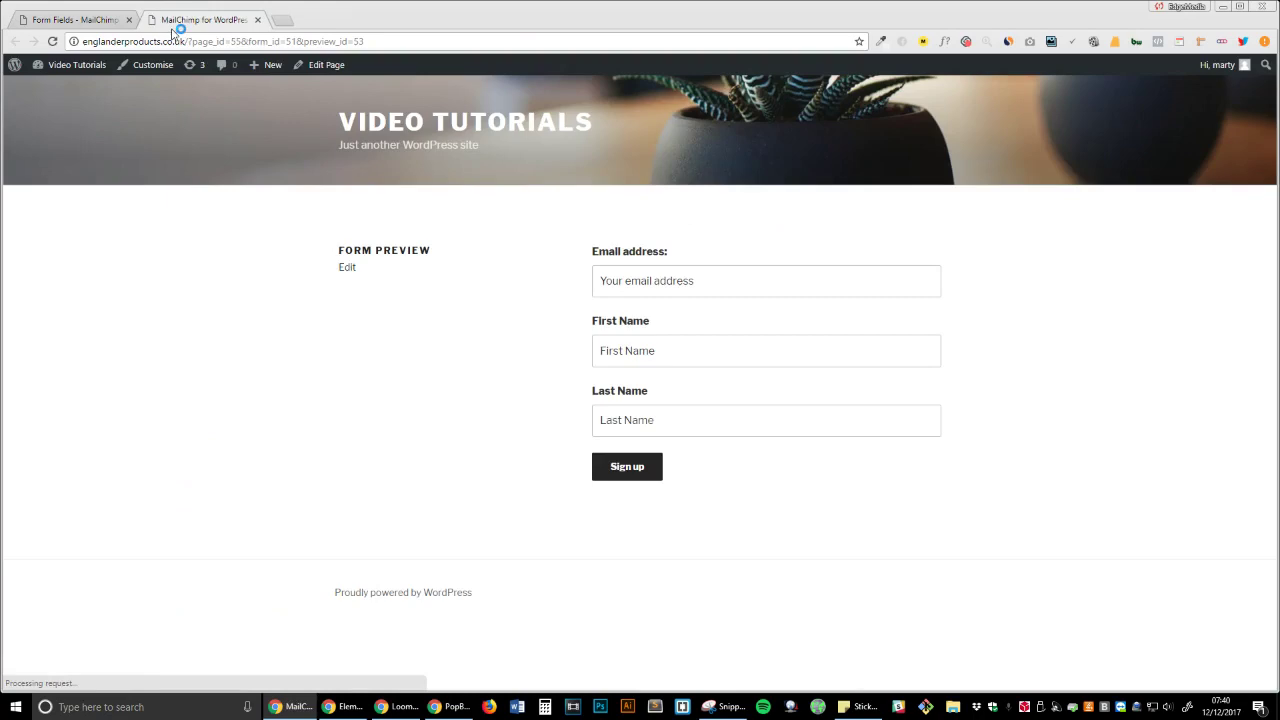
pyautogui.moveTo(585, 262); pyautogui.dragTo(918, 490)
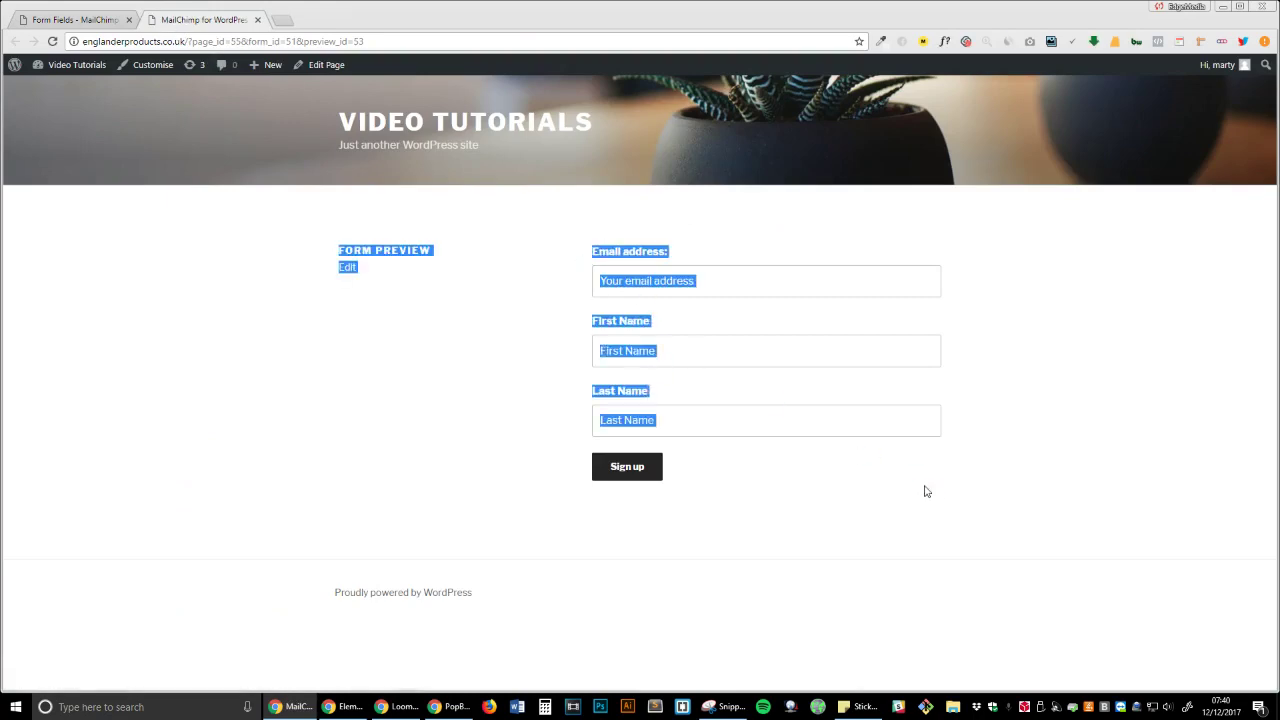
pyautogui.click(257, 20)
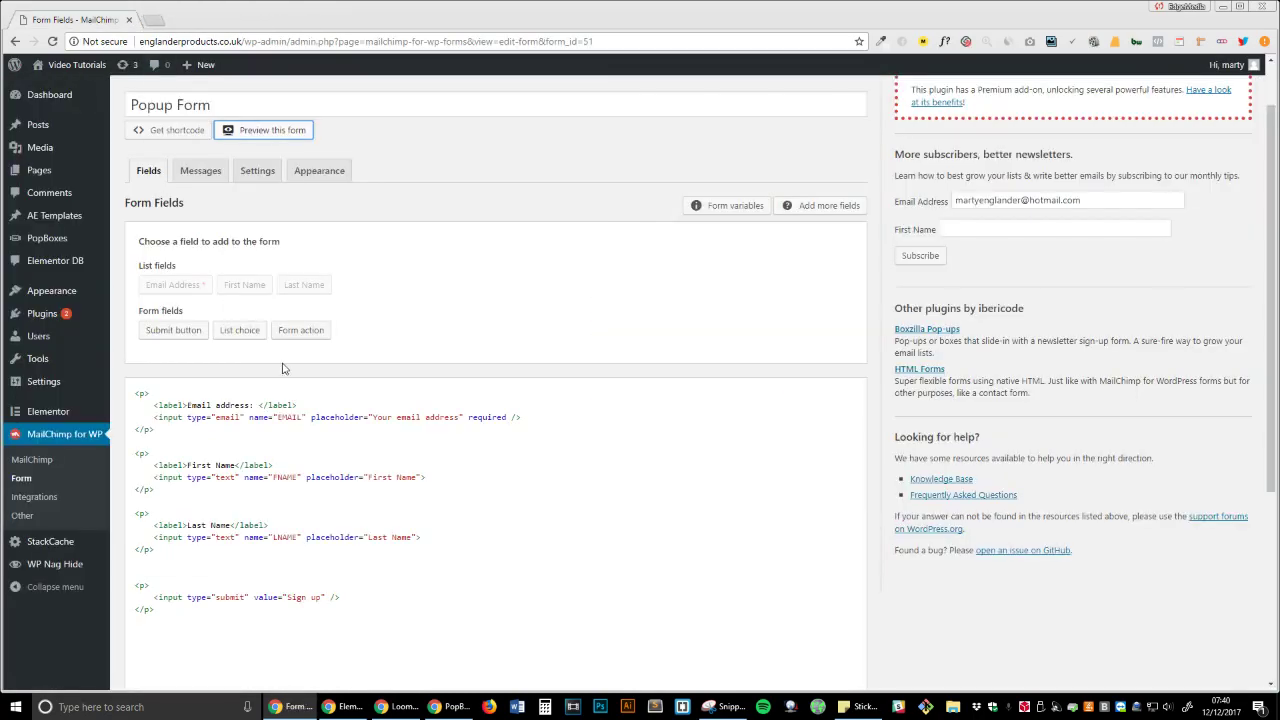
pyautogui.scroll(-3, 205, 509)
pyautogui.click(166, 458)
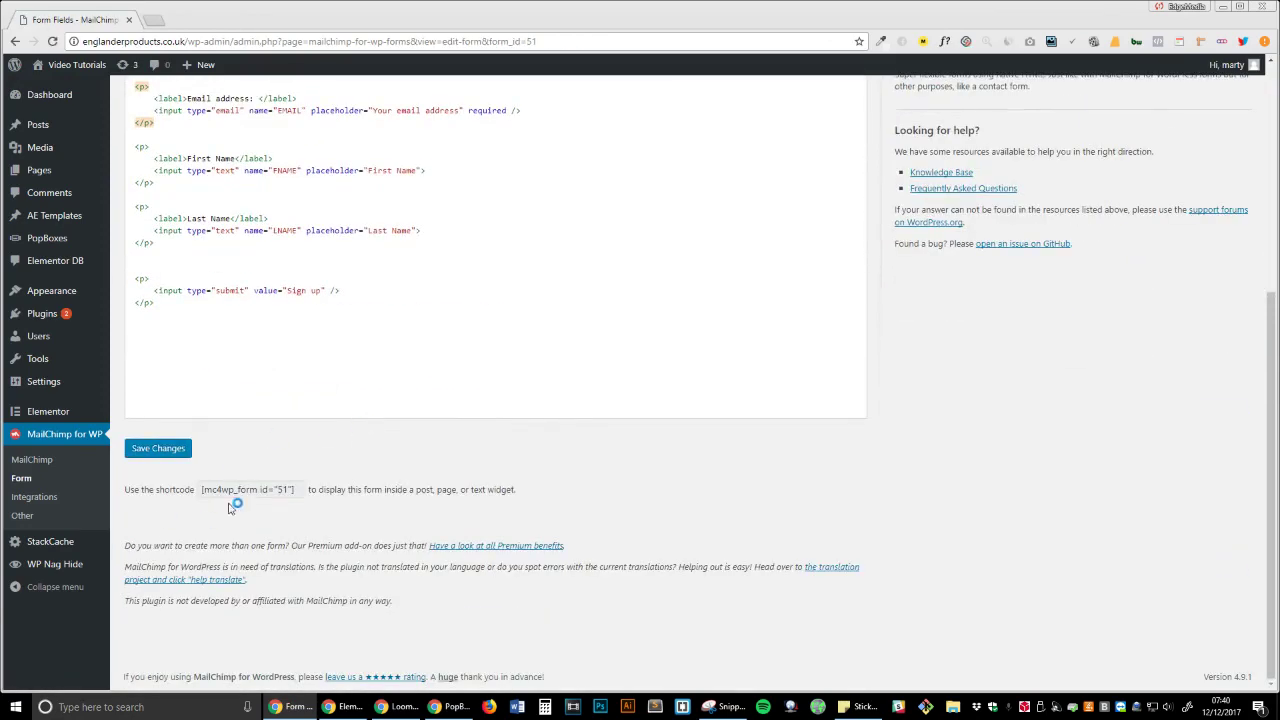
pyautogui.click(260, 490)
# Create a new PopBox titled 'Homepage PopBox' and publish it
pyautogui.moveTo(46, 217)
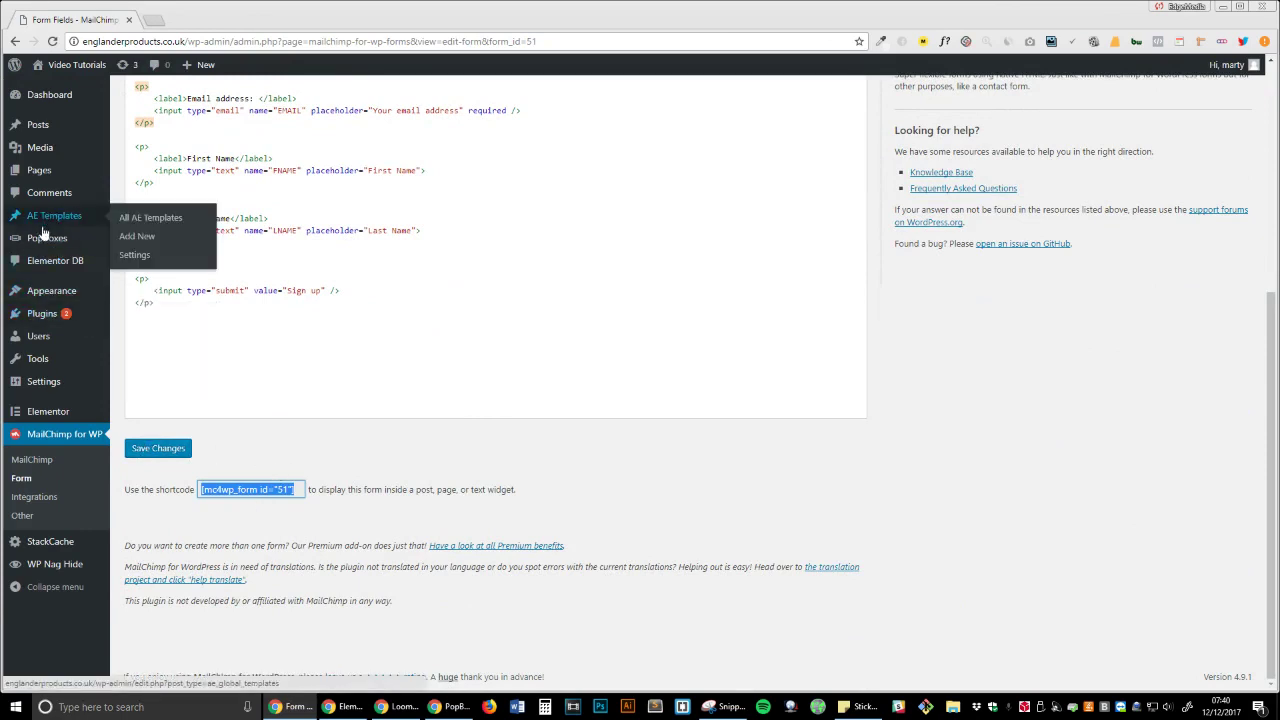
pyautogui.click(75, 240)
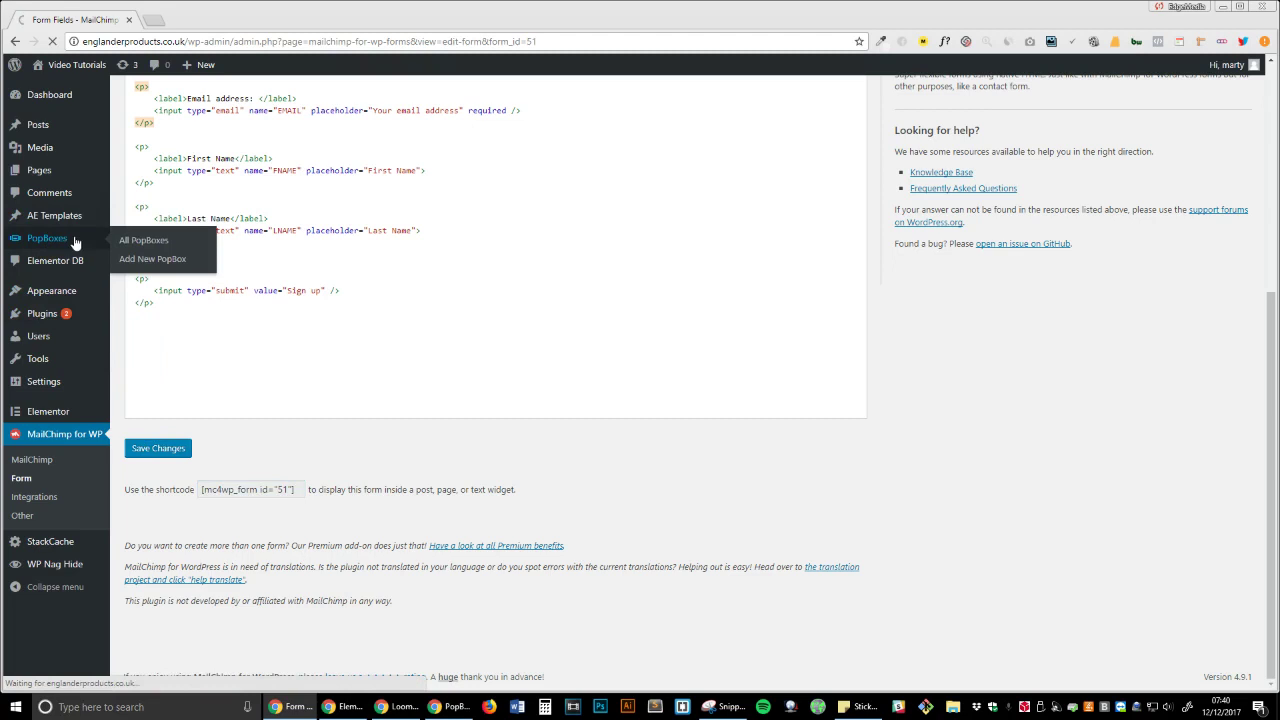
pyautogui.click(236, 102)
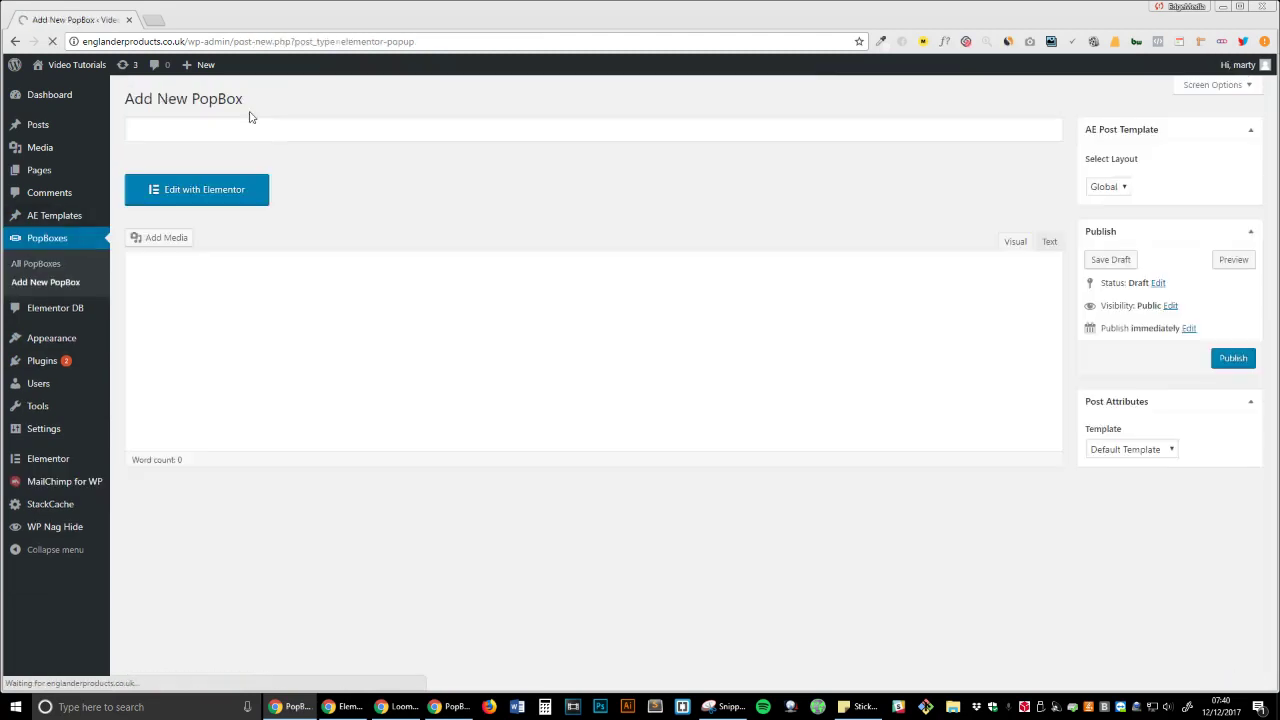
pyautogui.write('Homepage ')
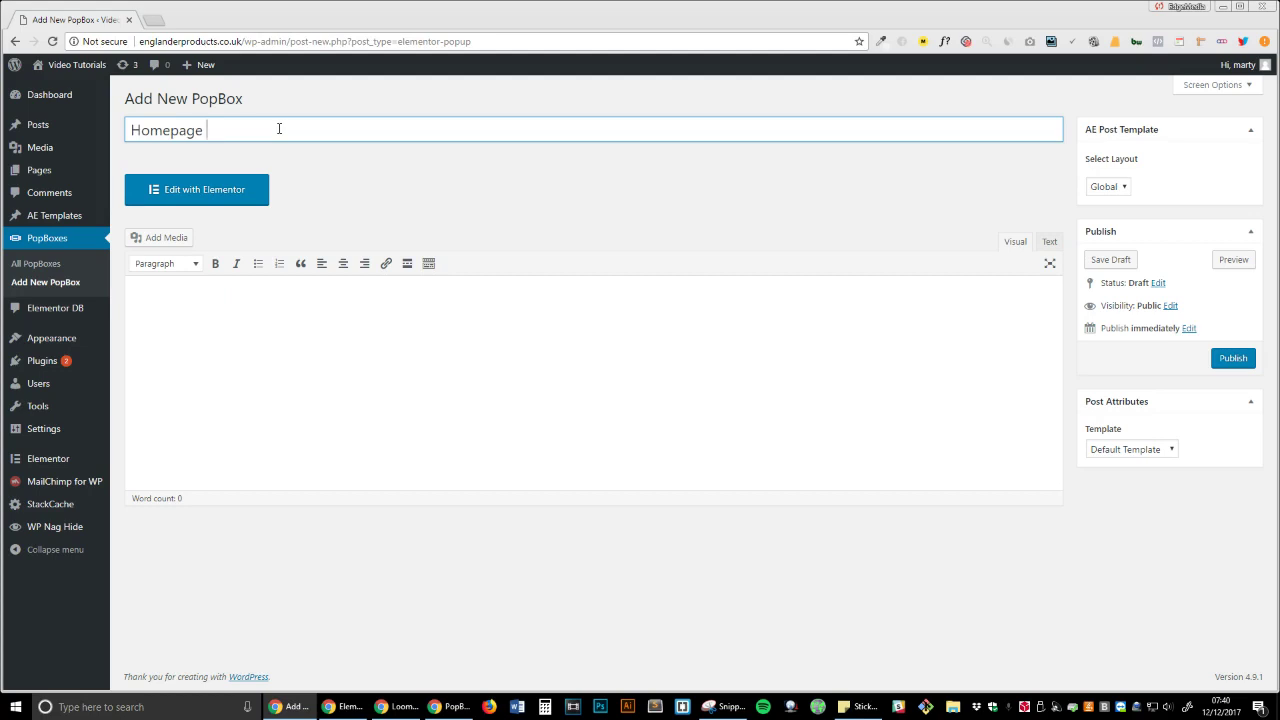
pyautogui.write('PopBox')
pyautogui.click(1231, 360)
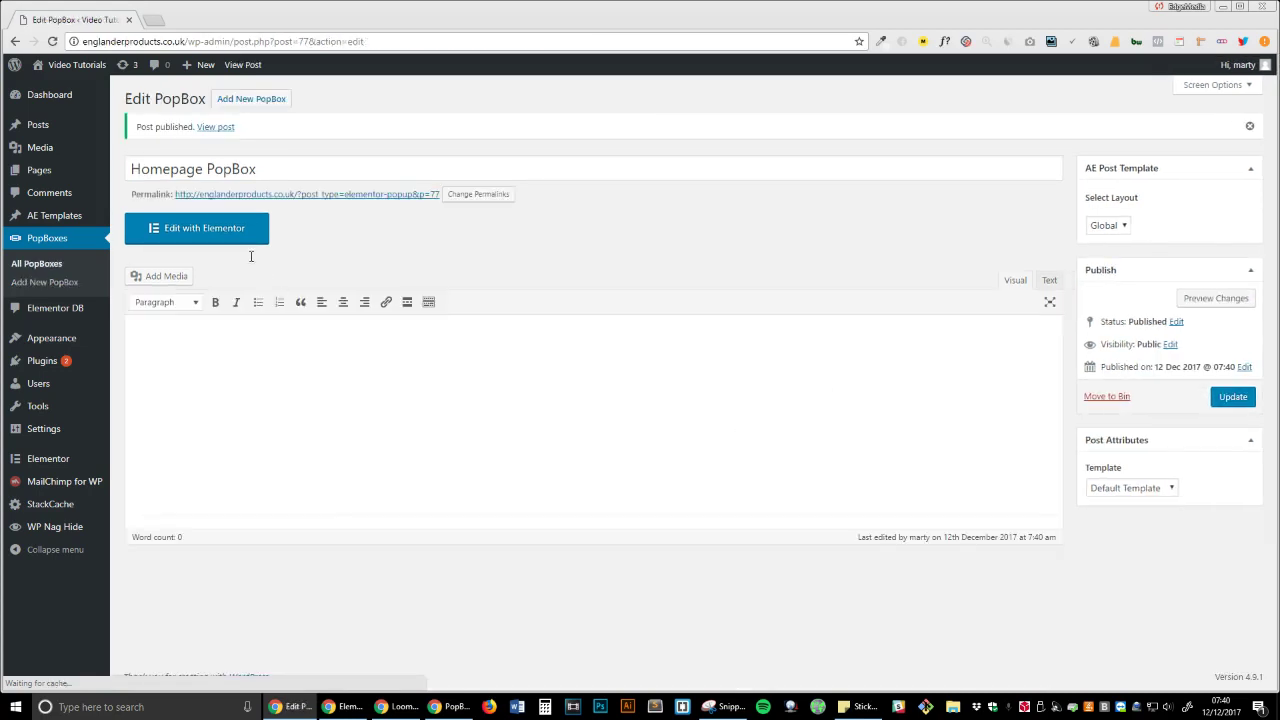
pyautogui.click(234, 240)
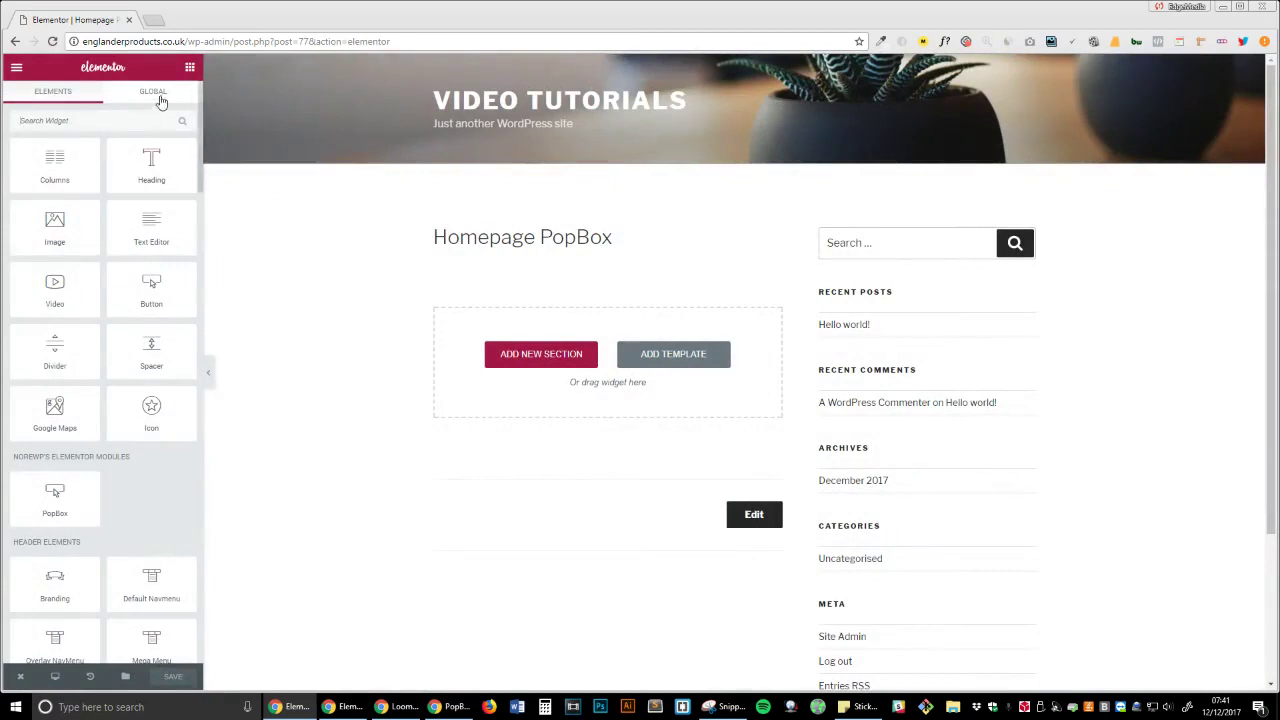
# Set the Homepage PopBox page template to Elementor Canvas in Page Settings
pyautogui.click(16, 67)
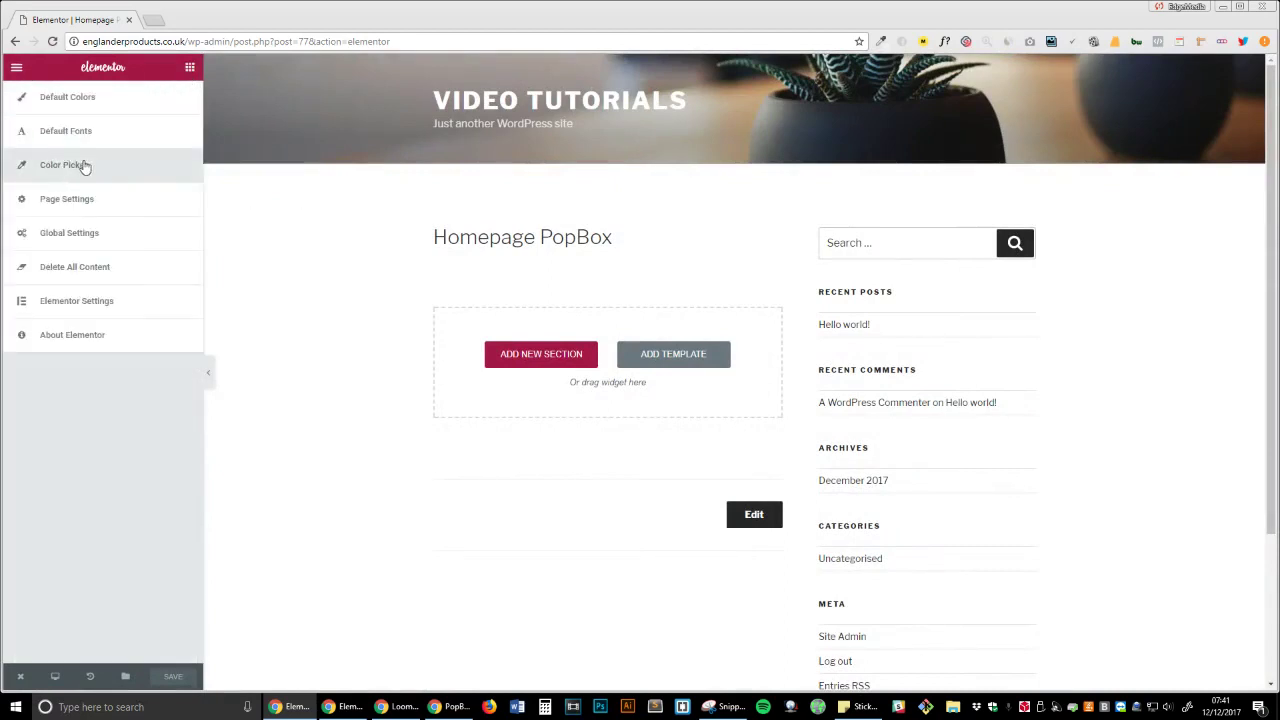
pyautogui.click(91, 193)
pyautogui.click(122, 284)
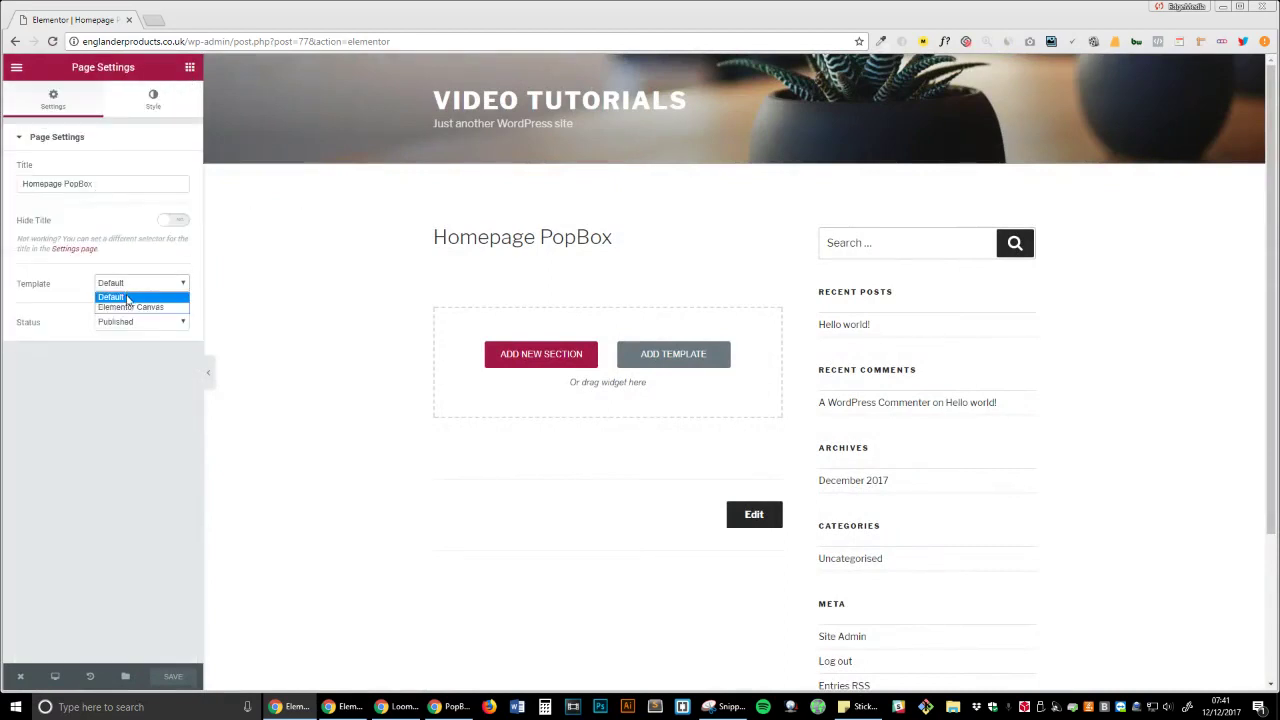
pyautogui.click(126, 306)
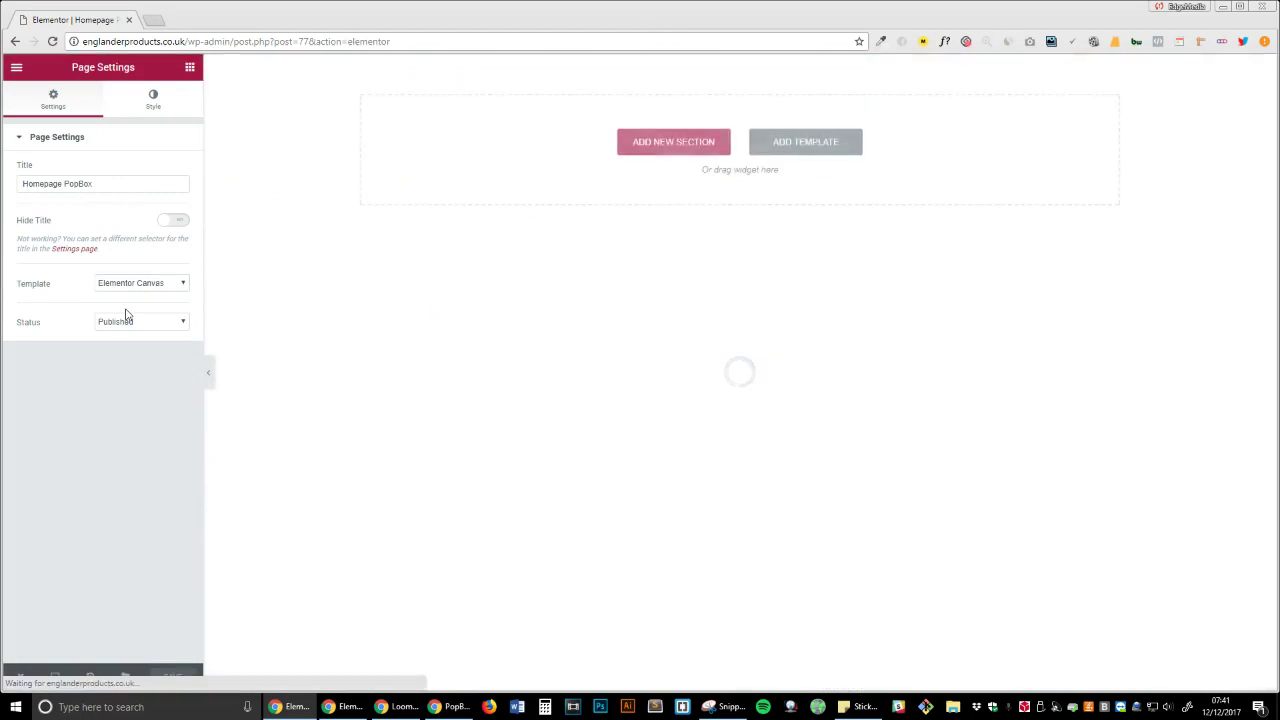
# Add a one-column section with a Shortcode widget containing [mc4wp_form id="51"]
pyautogui.click(686, 160)
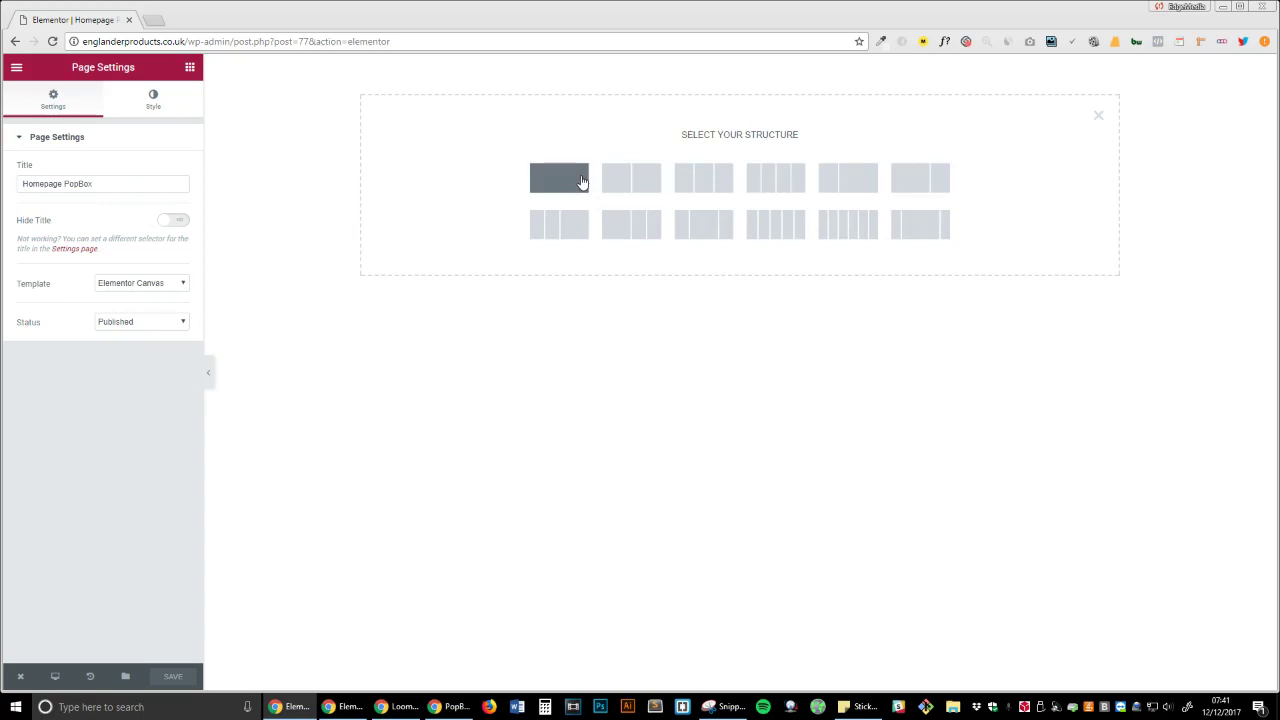
pyautogui.click(583, 184)
pyautogui.click(742, 95)
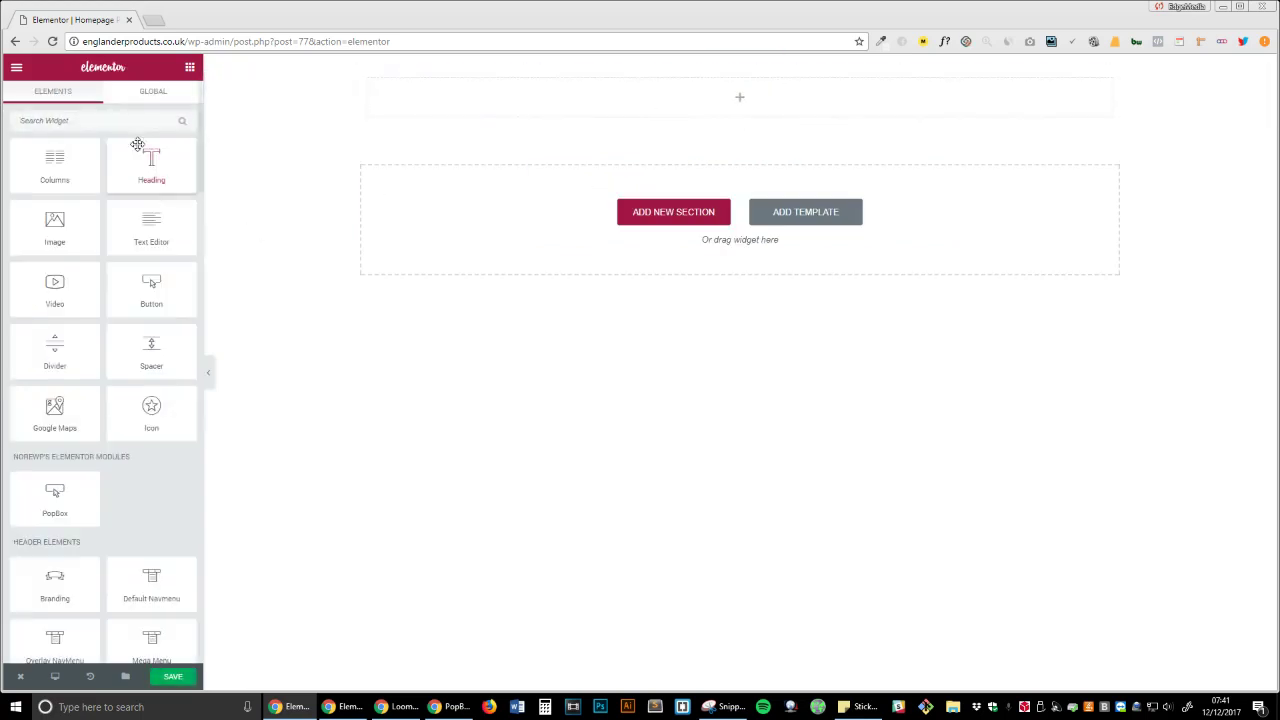
pyautogui.click(124, 129)
pyautogui.write('i')
pyautogui.write('ho')
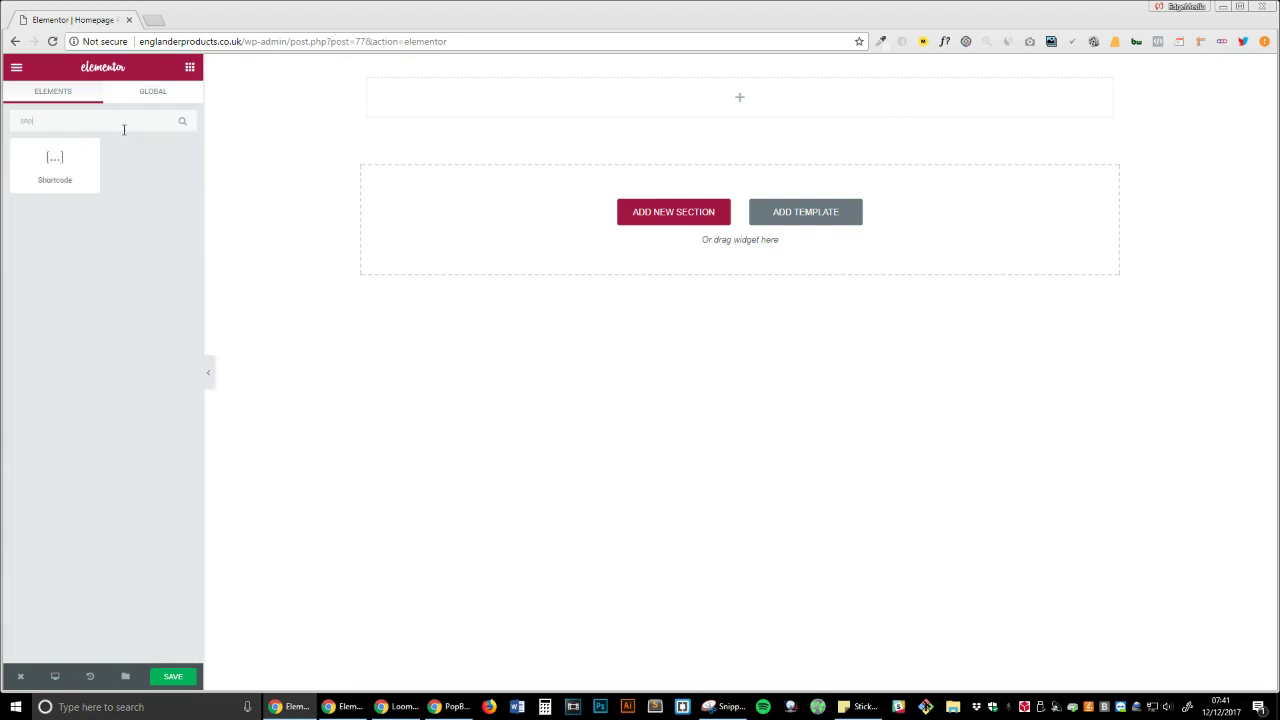
pyautogui.moveTo(55, 165); pyautogui.dragTo(634, 109)
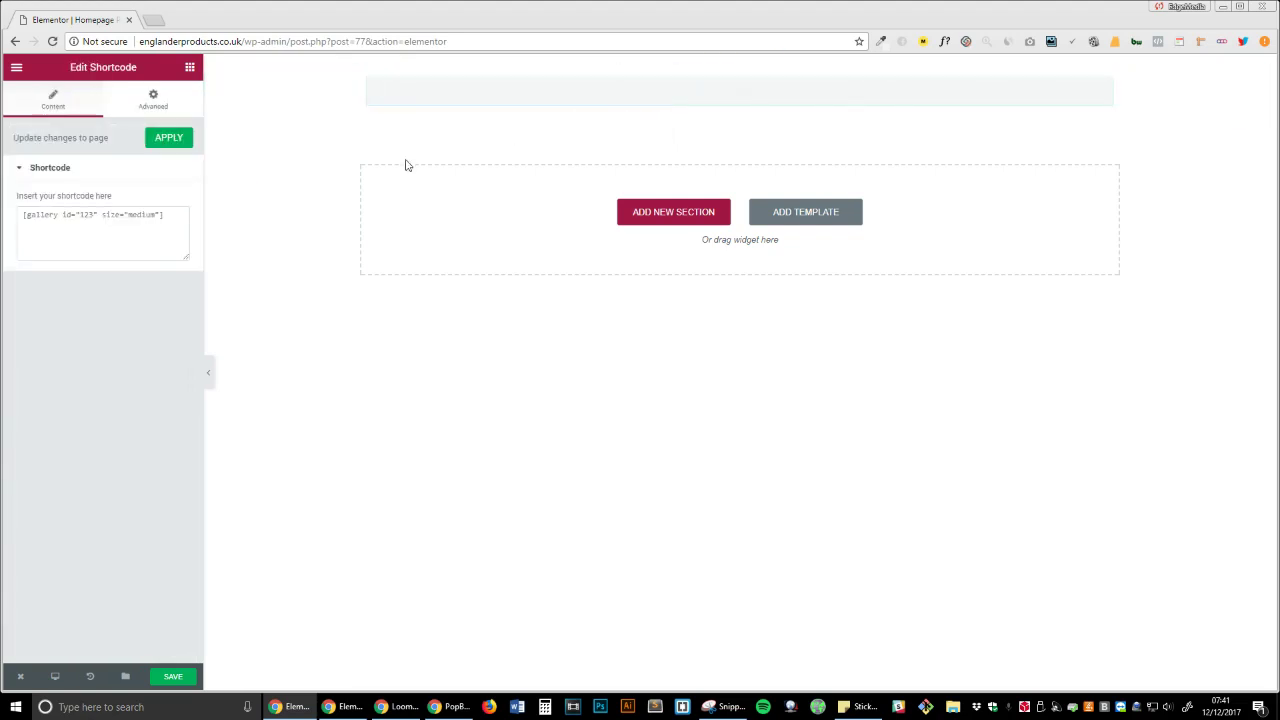
pyautogui.click(160, 224)
pyautogui.hotkey('ctrl', 'a')
pyautogui.write('[mc4wp_form id="51"]')
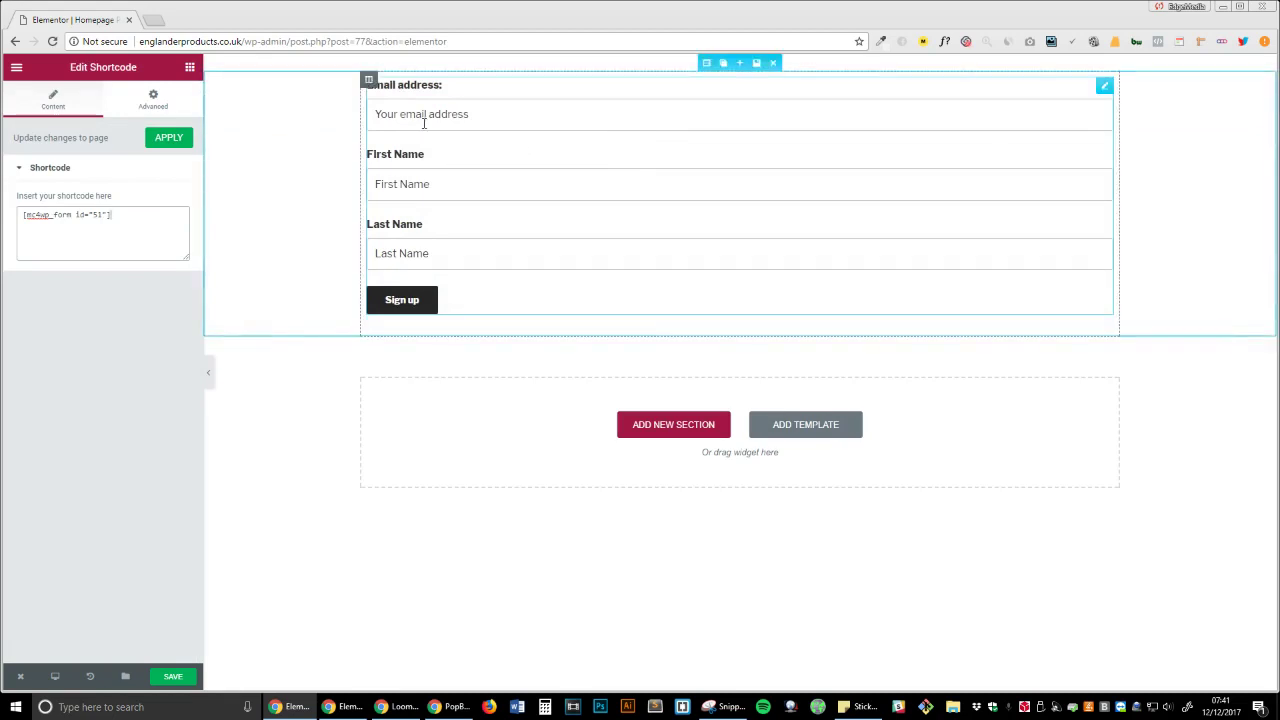
# Give the column 20 padding on every side and save the popup
pyautogui.click(368, 79)
pyautogui.click(176, 98)
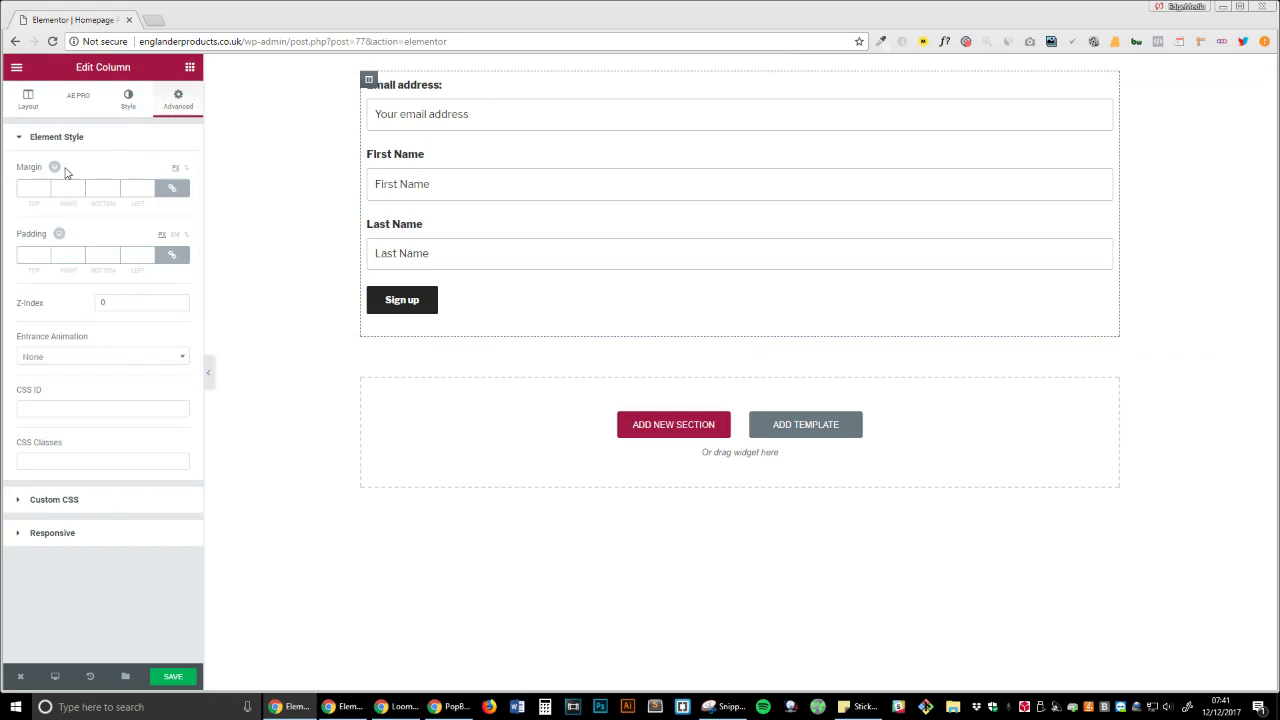
pyautogui.click(36, 260)
pyautogui.write('20')
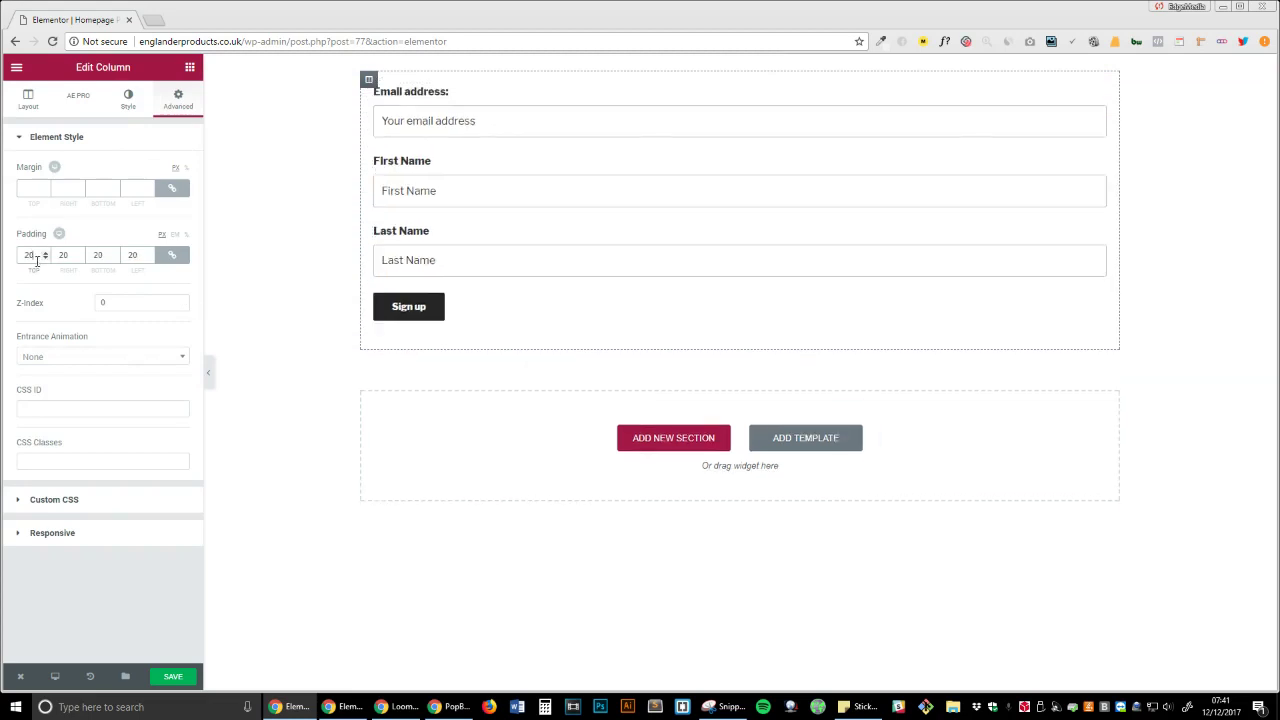
pyautogui.click(171, 684)
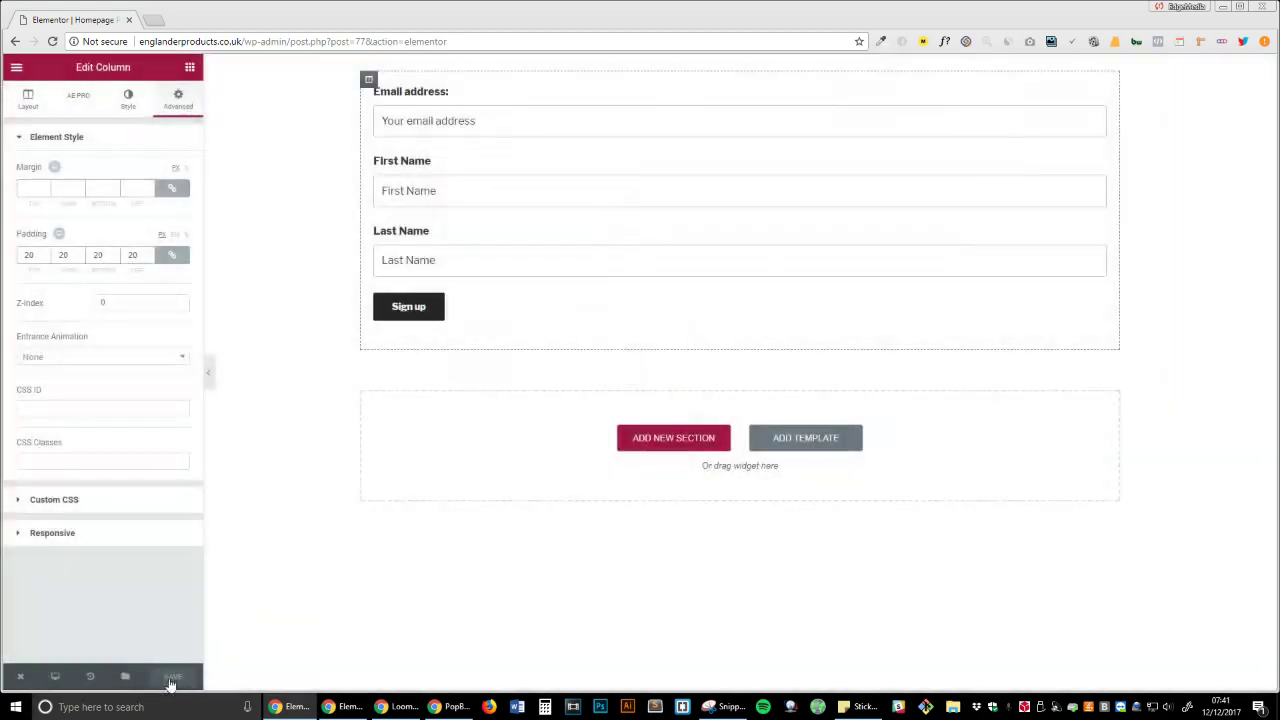
pyautogui.moveTo(24, 676)
pyautogui.rightClick(46, 628)
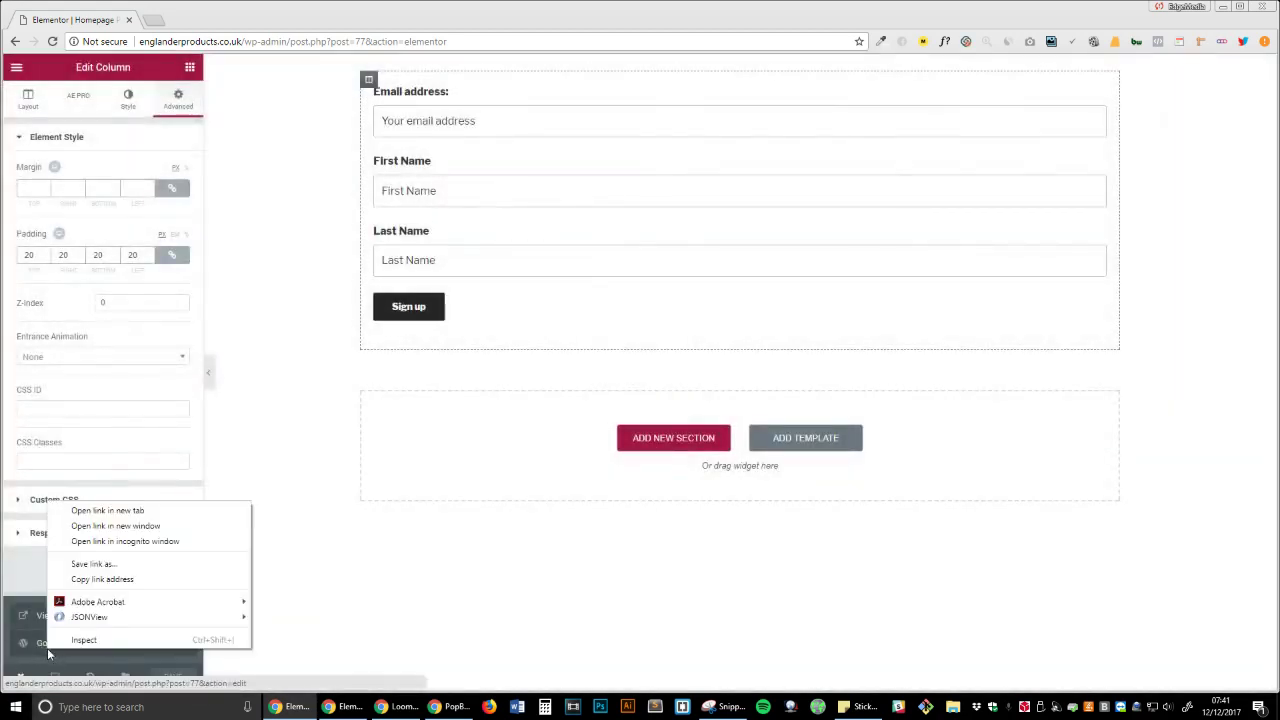
# Open the live page in a new tab, then edit Home with Elementor from All Pages
pyautogui.click(116, 512)
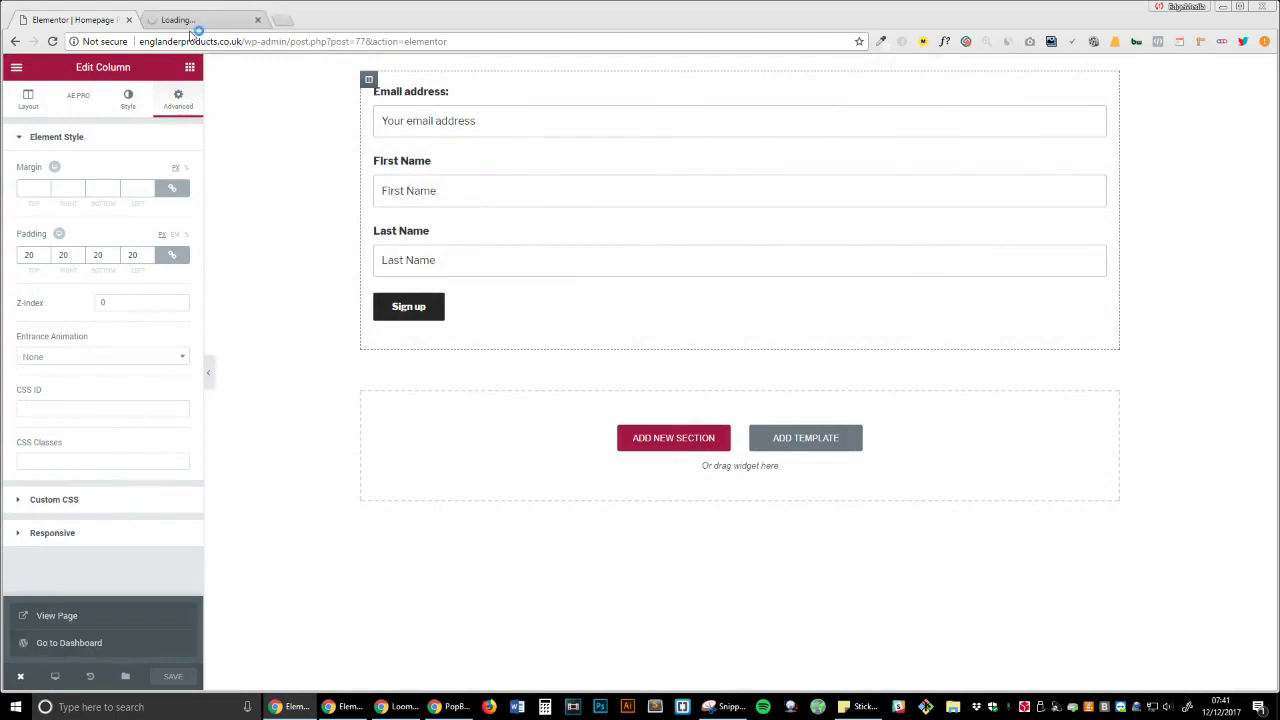
pyautogui.click(193, 21)
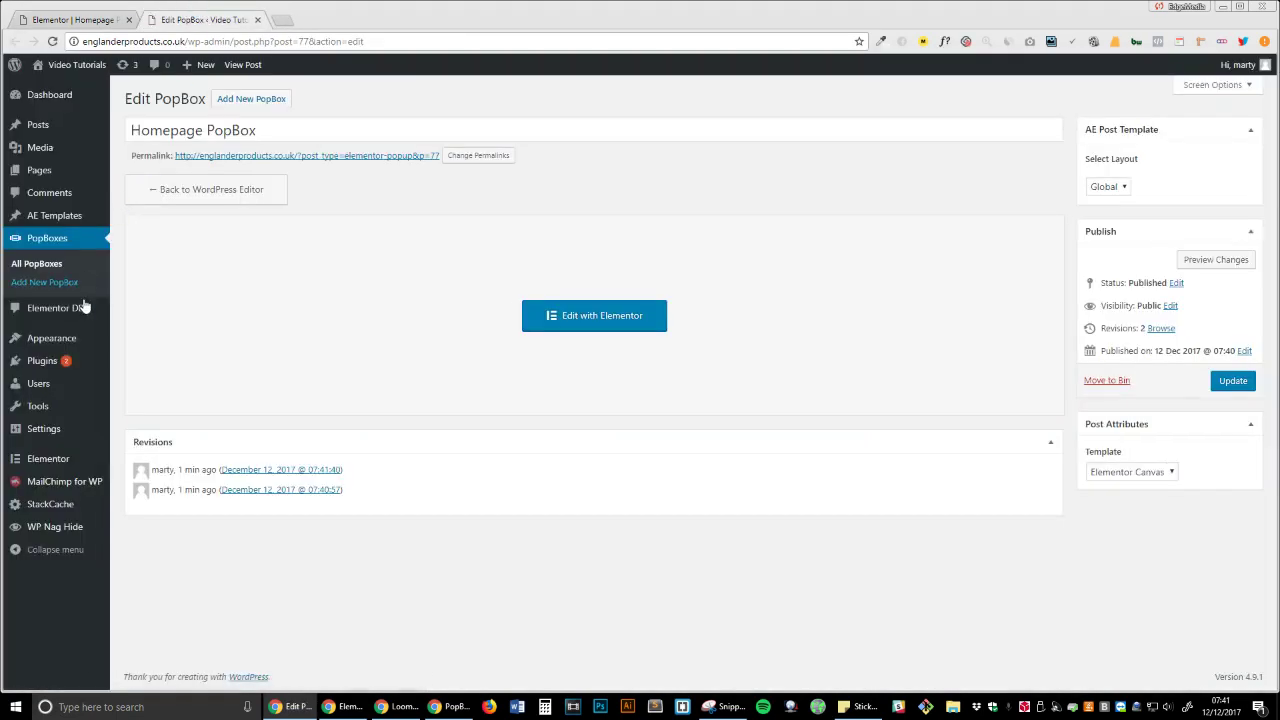
pyautogui.click(38, 169)
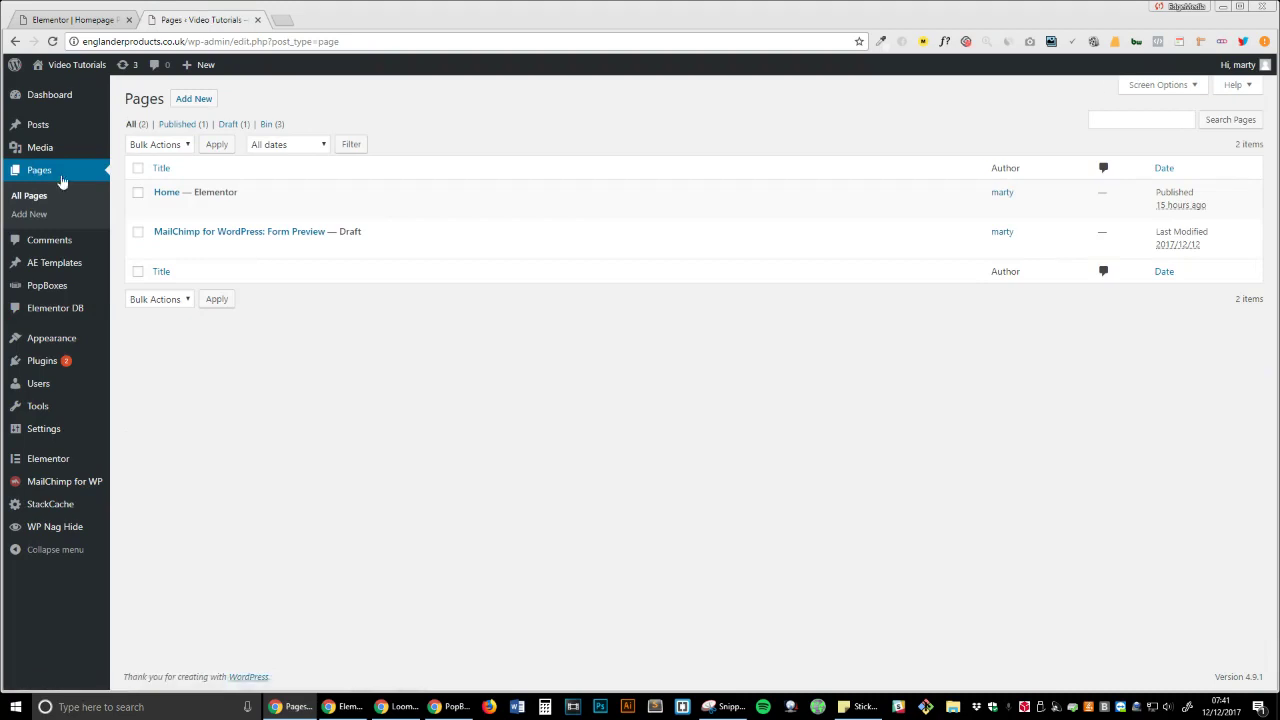
pyautogui.click(293, 209)
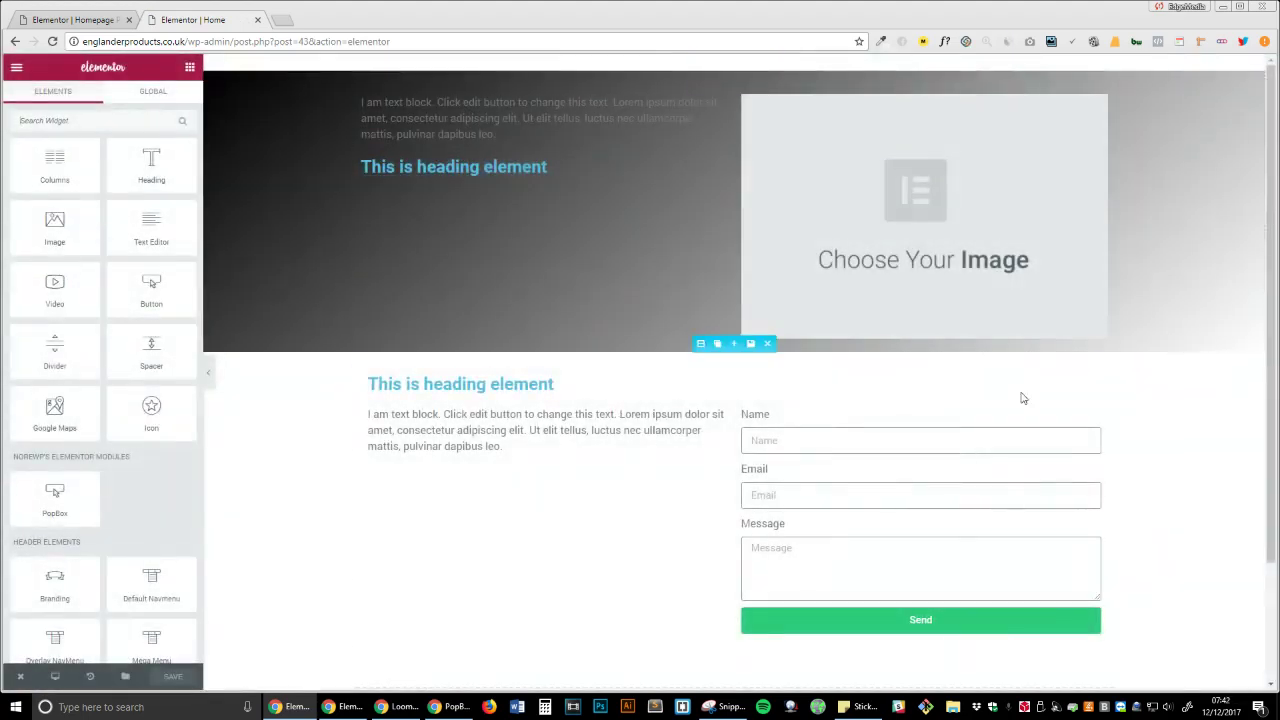
# Find the PopBox widget by searching 'pop' and place it under the Home text block
pyautogui.scroll(-2, 926, 314)
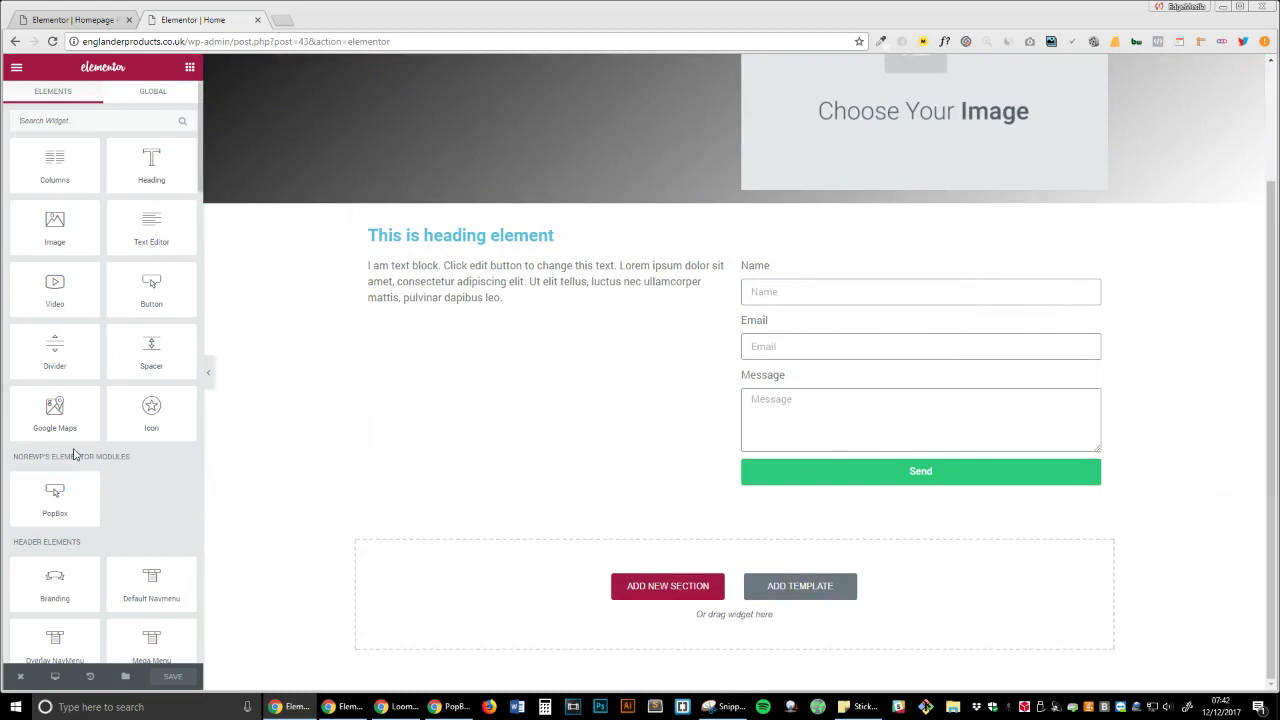
pyautogui.click(49, 121)
pyautogui.write('pop')
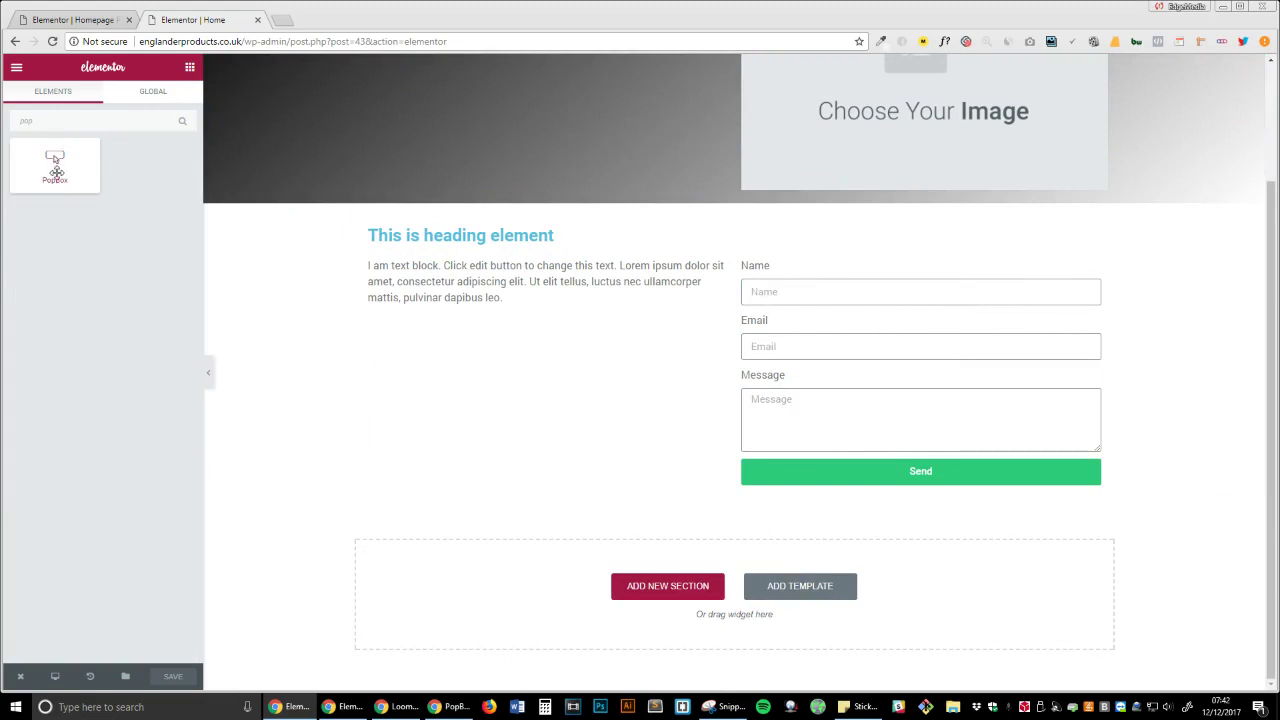
pyautogui.moveTo(55, 170); pyautogui.dragTo(492, 320)
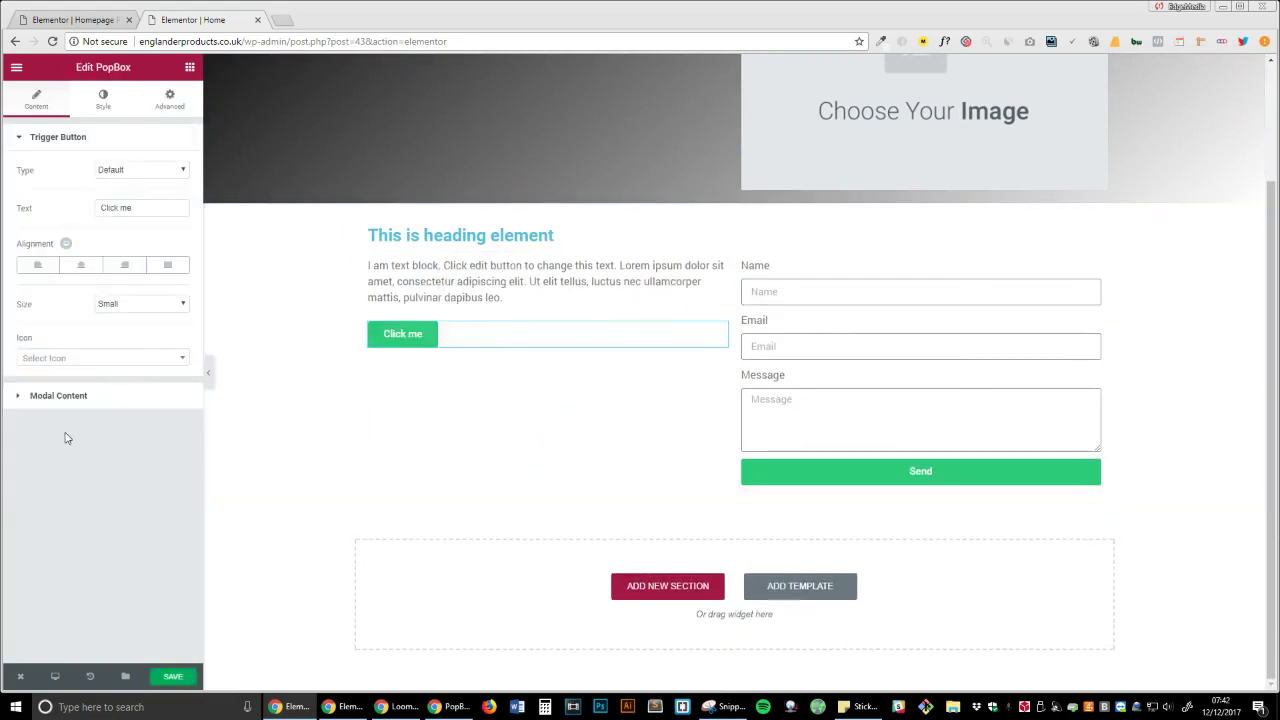
# Make the Click me button Extra Large, link it to Homepage PopBox, and save the page
pyautogui.click(133, 311)
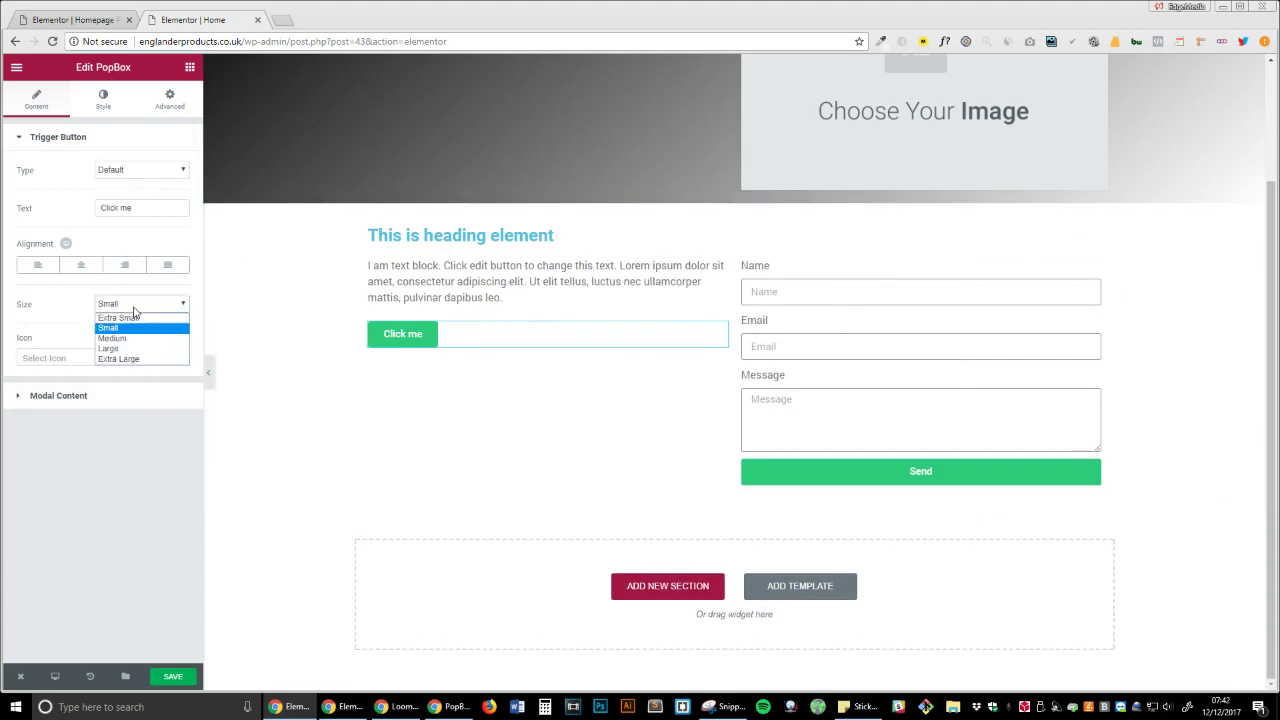
pyautogui.click(133, 360)
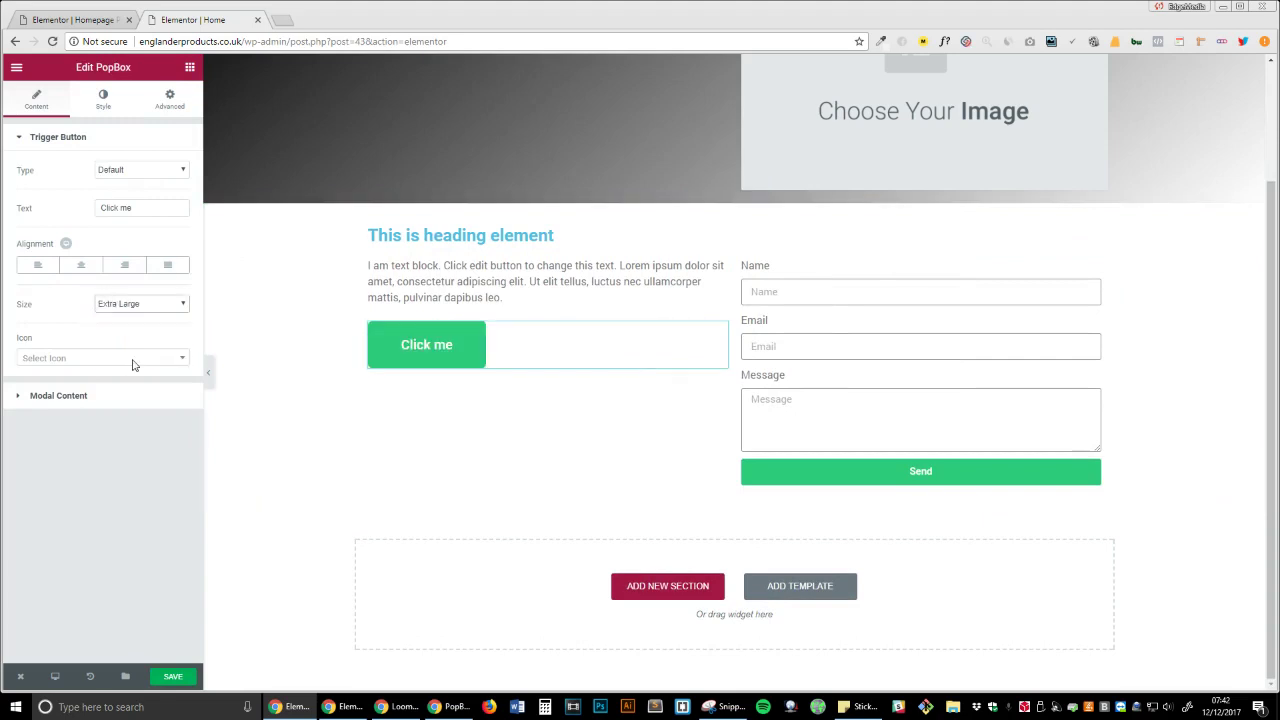
pyautogui.click(30, 400)
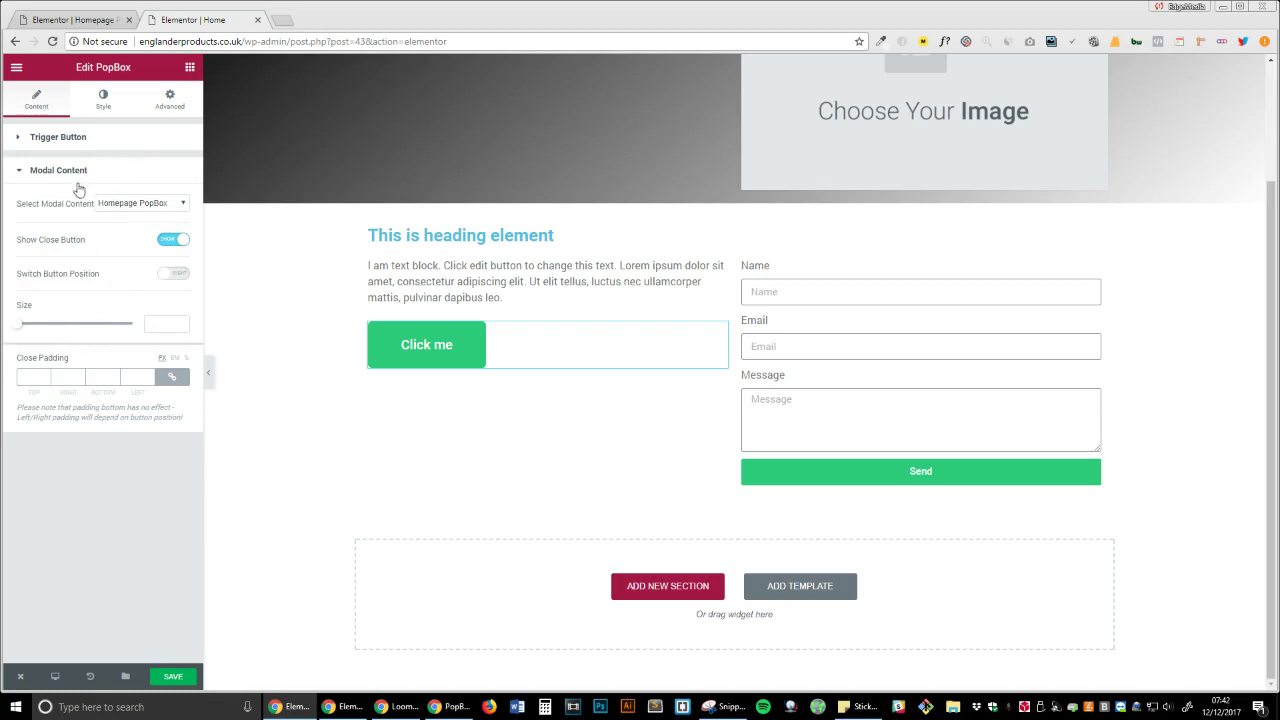
pyautogui.click(155, 204)
pyautogui.click(152, 216)
pyautogui.click(152, 206)
pyautogui.click(155, 205)
pyautogui.click(188, 677)
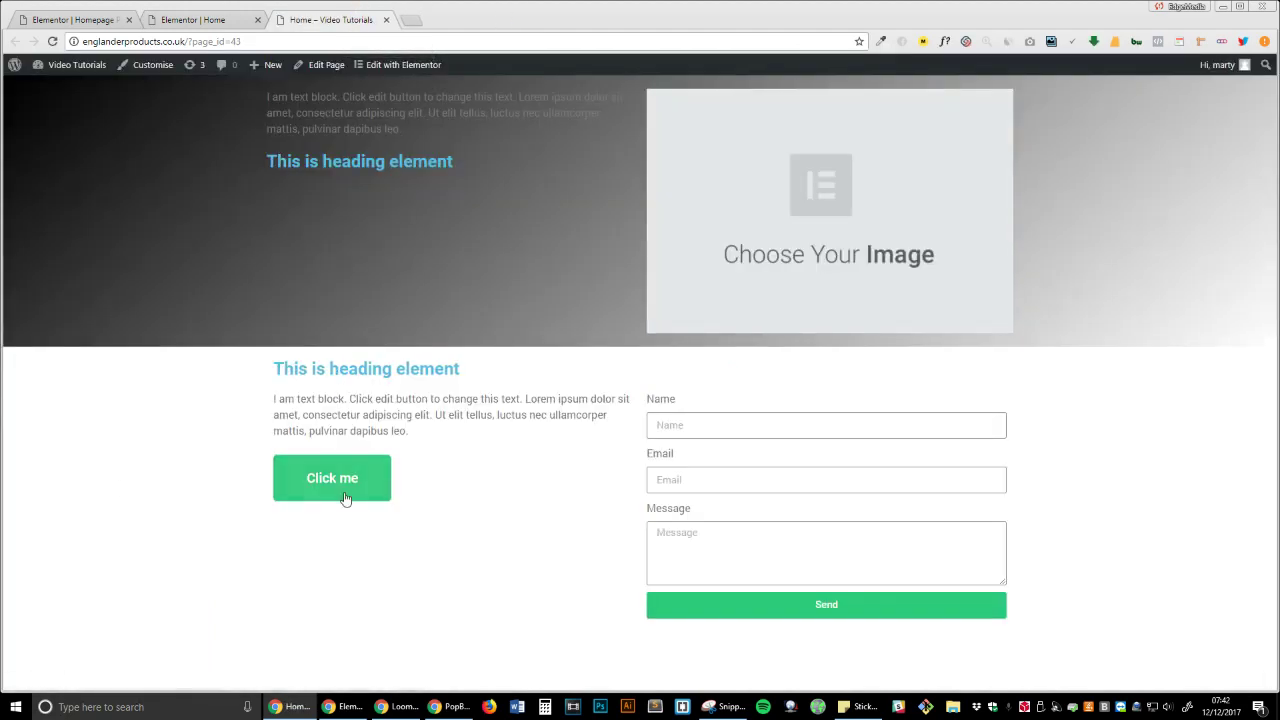
# Test the live Click me button's signup popup, then go back to the Homepage PopBox editor
pyautogui.click(345, 495)
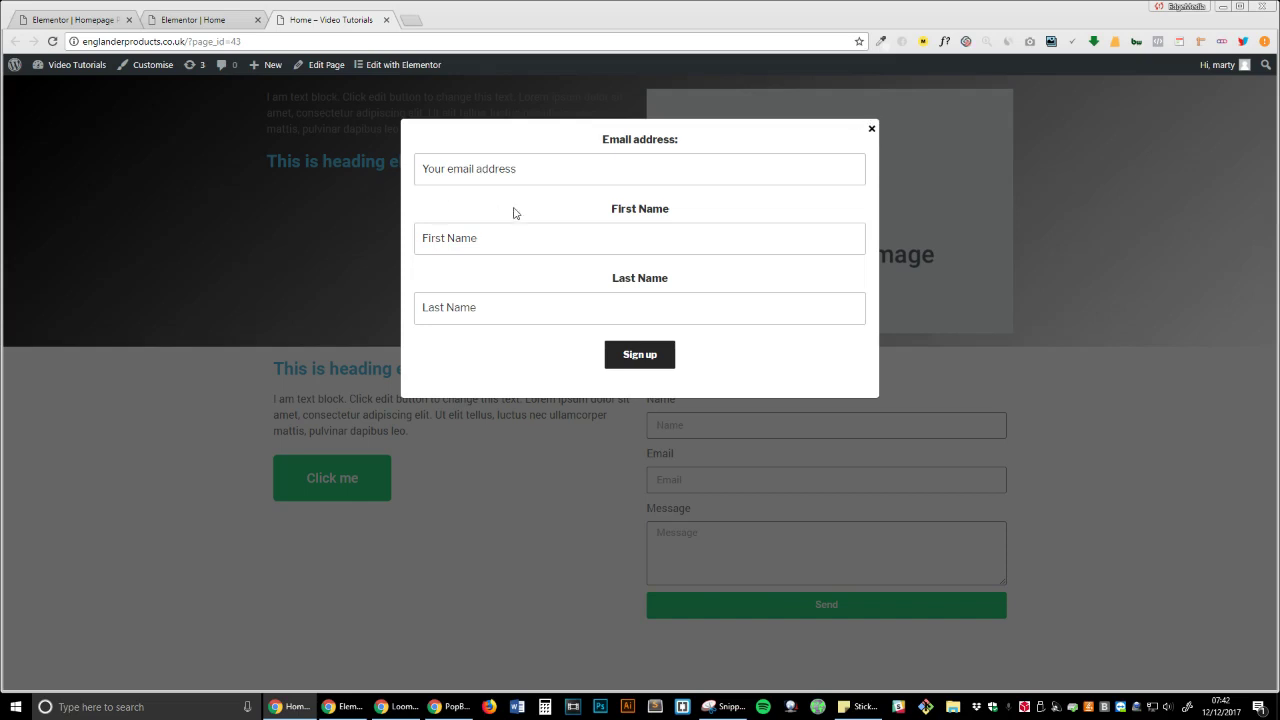
pyautogui.click(67, 17)
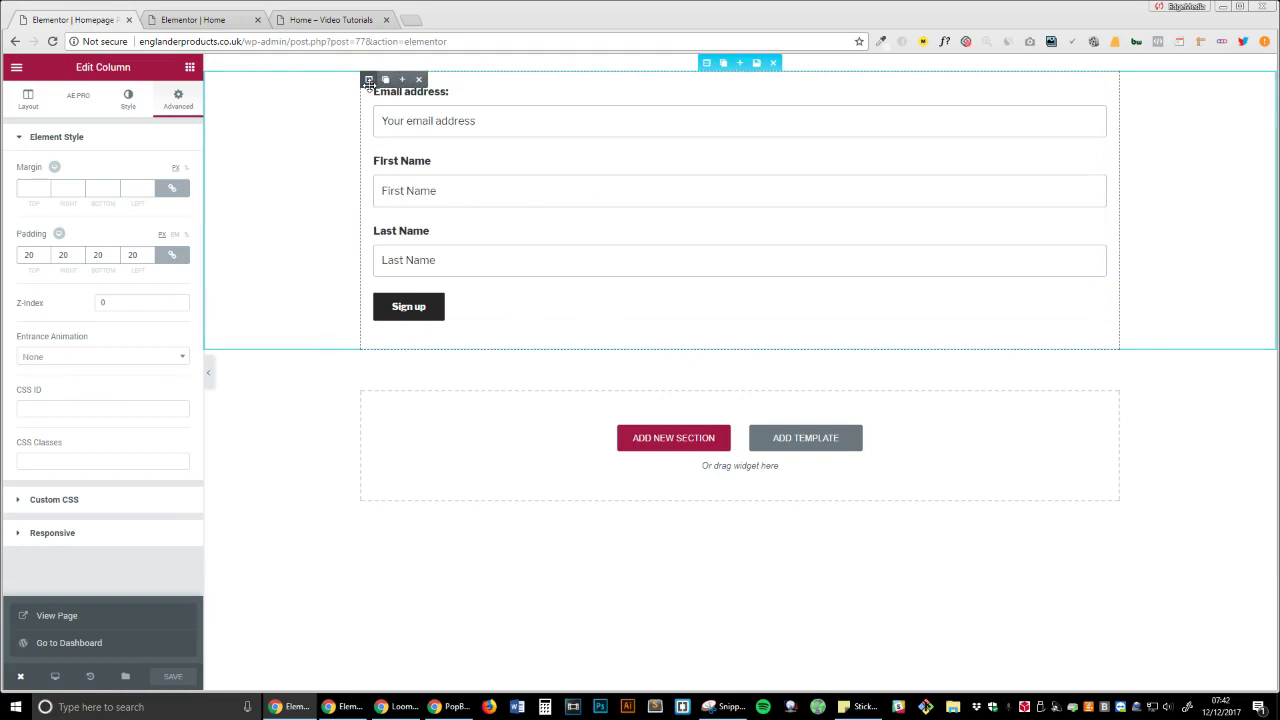
# Give the form column a Classic black background and save it
pyautogui.click(128, 100)
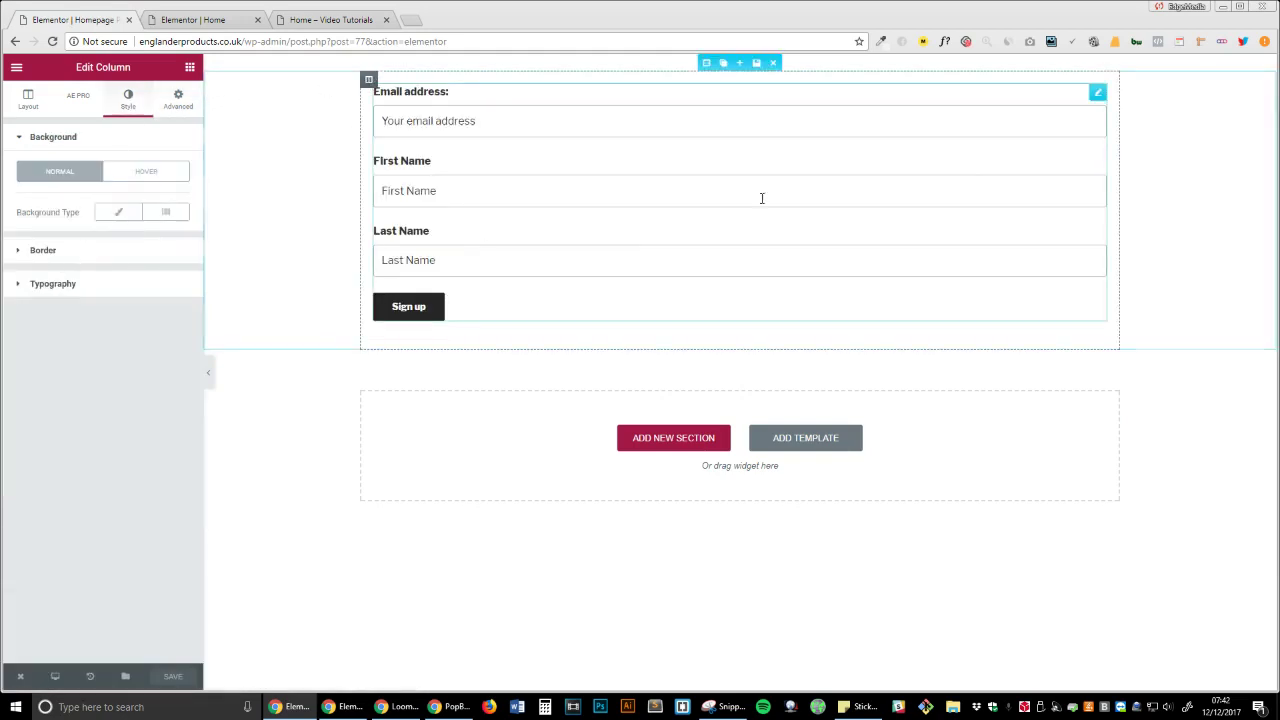
pyautogui.click(112, 218)
pyautogui.click(165, 250)
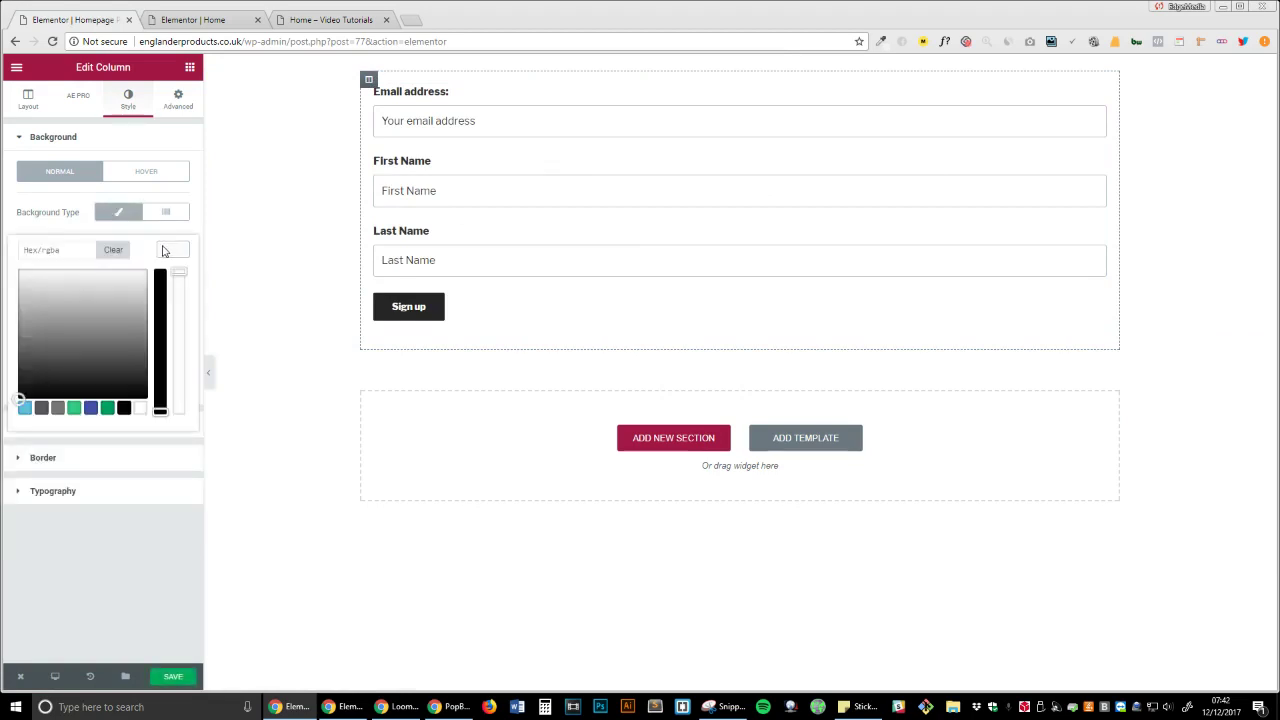
pyautogui.click(124, 408)
pyautogui.click(173, 676)
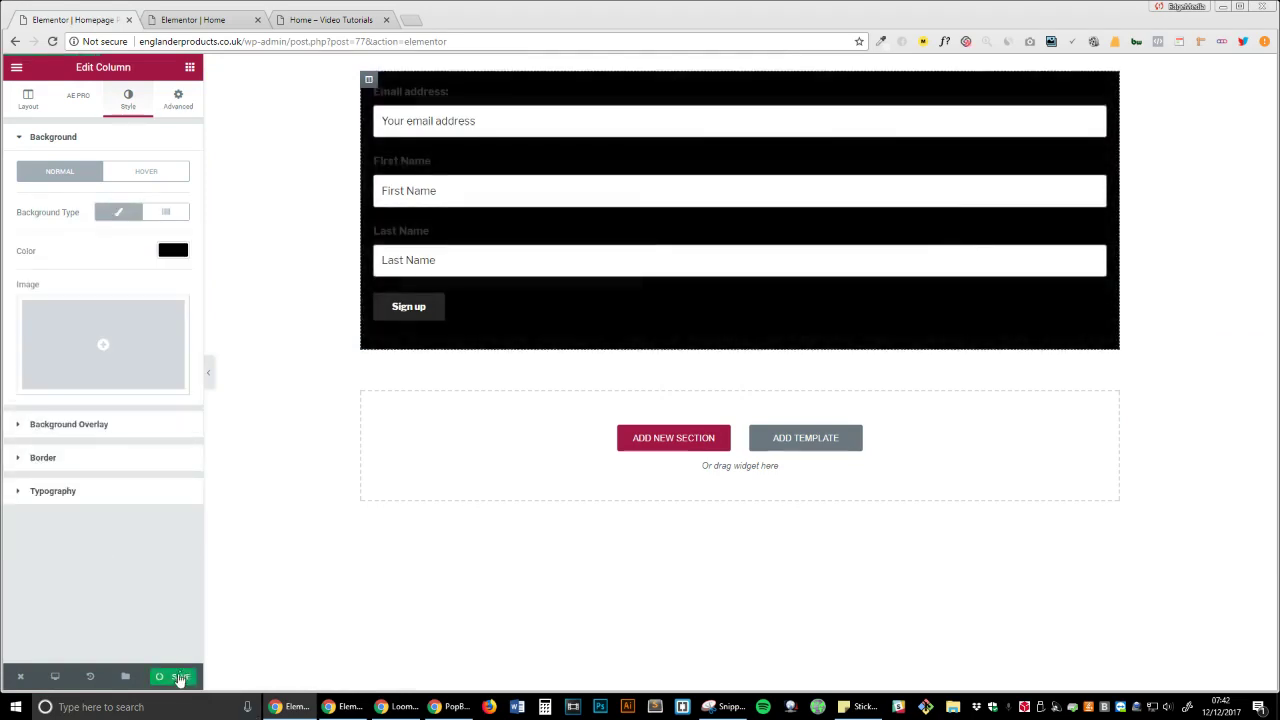
# Reload the live homepage and open the Click me popup to confirm it is black
pyautogui.click(350, 21)
pyautogui.click(53, 41)
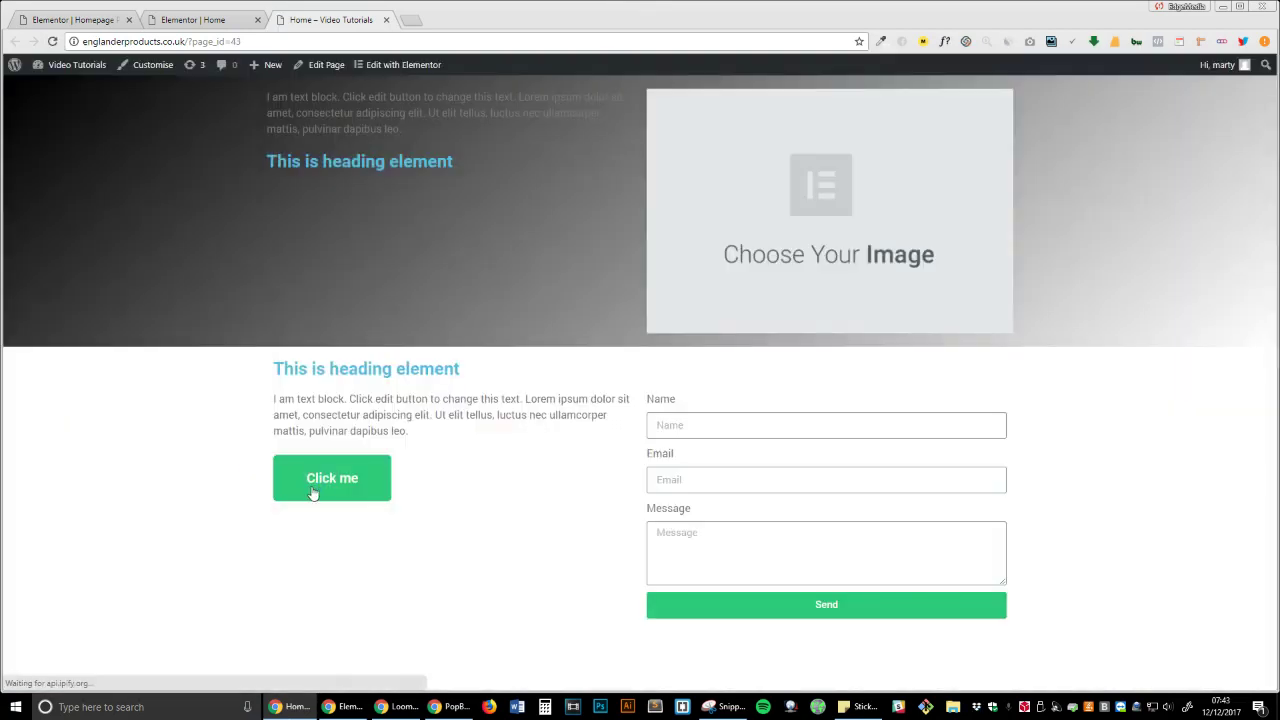
pyautogui.click(312, 488)
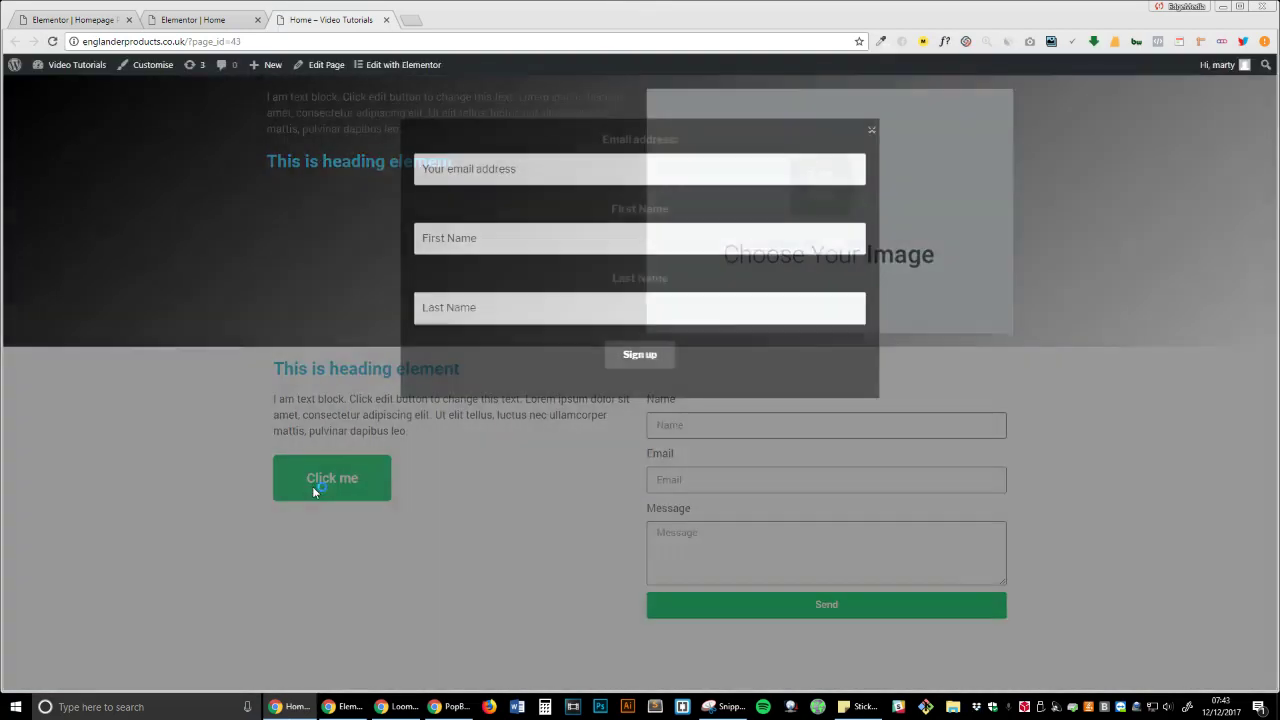